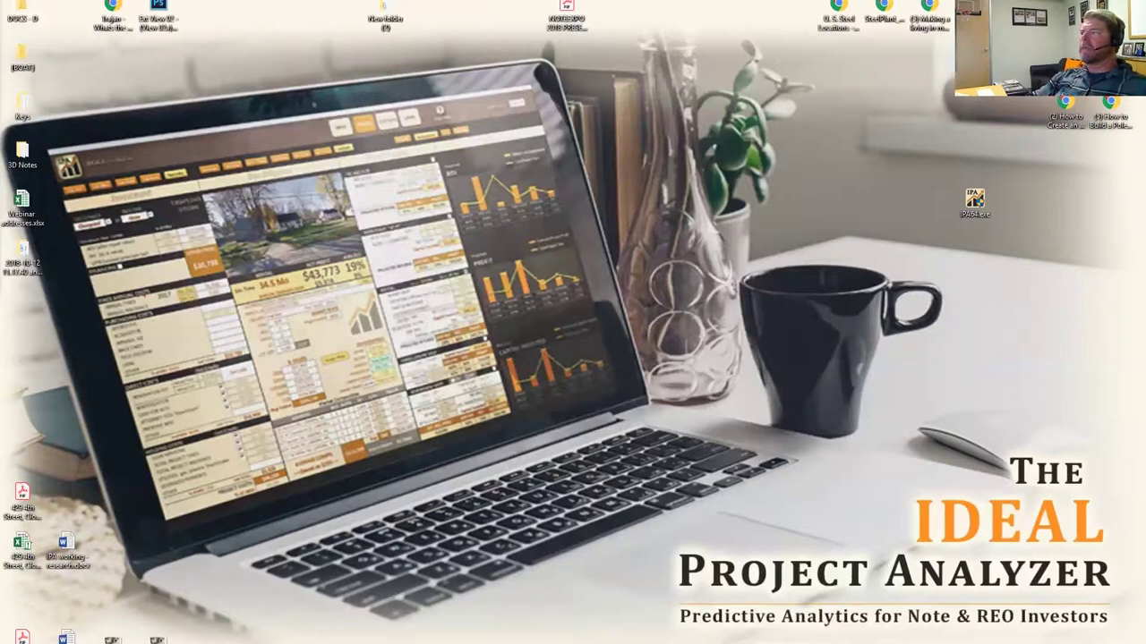
# Select the serial number in the purchase order email, then minimise it and reposition the IPA64.exe icon.
pyautogui.hotkey('alt', 'Tab')
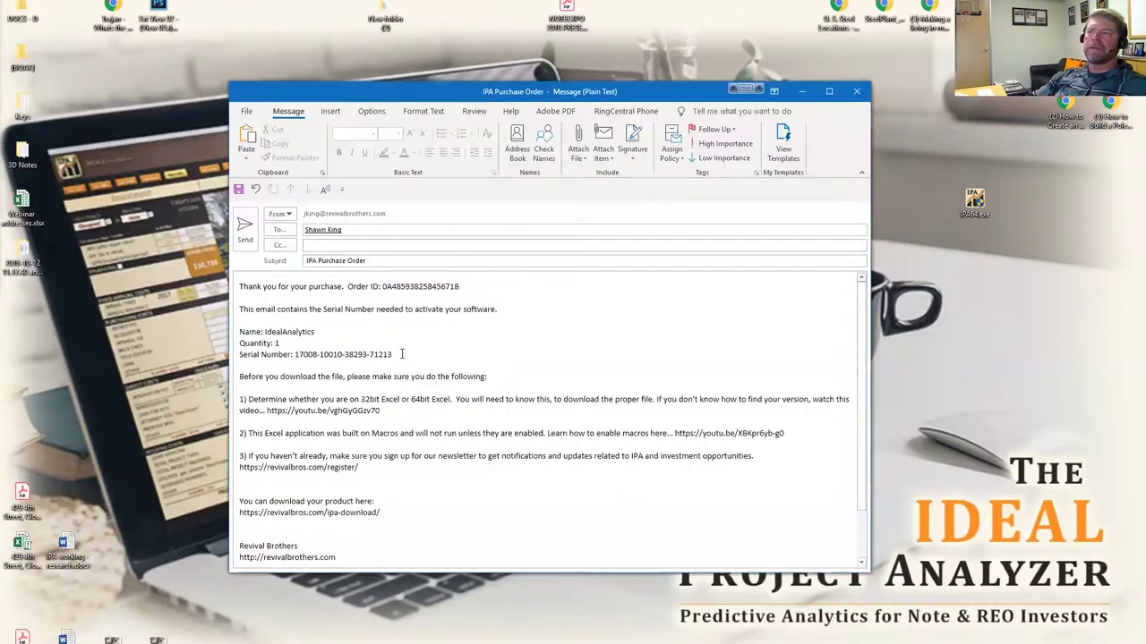
pyautogui.moveTo(401, 354); pyautogui.dragTo(294, 354)
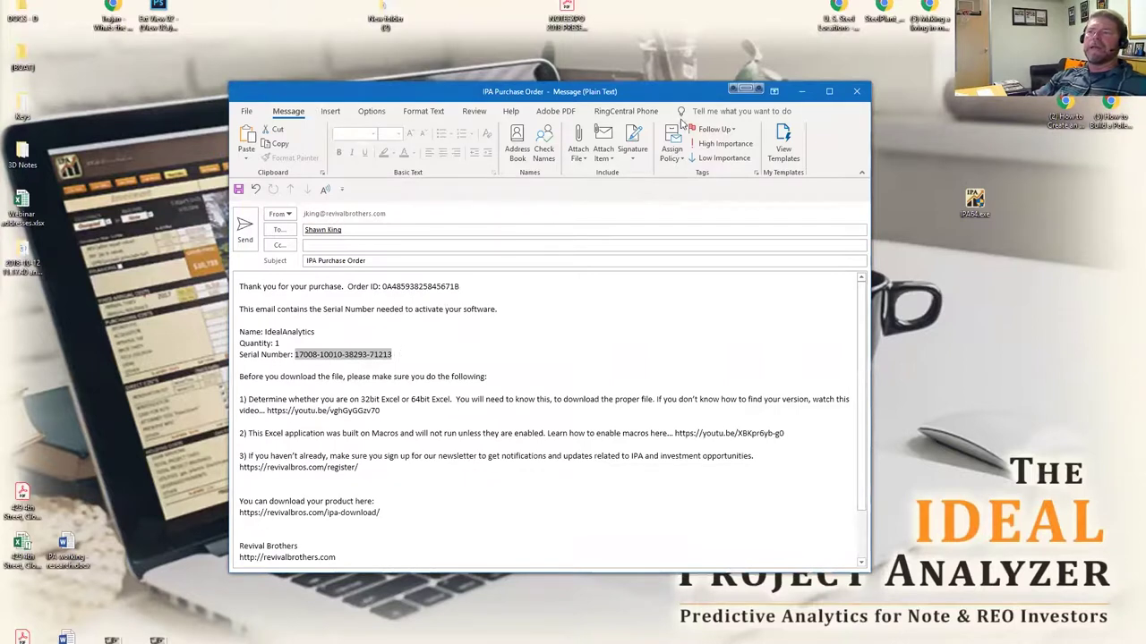
pyautogui.click(801, 91)
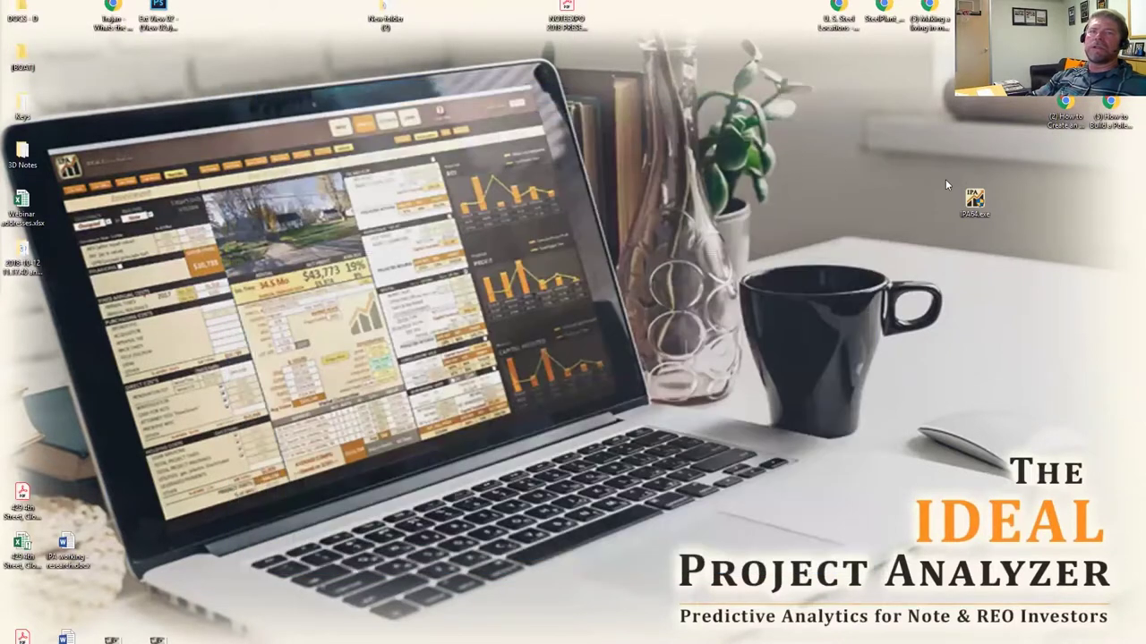
pyautogui.moveTo(975, 202); pyautogui.dragTo(921, 206)
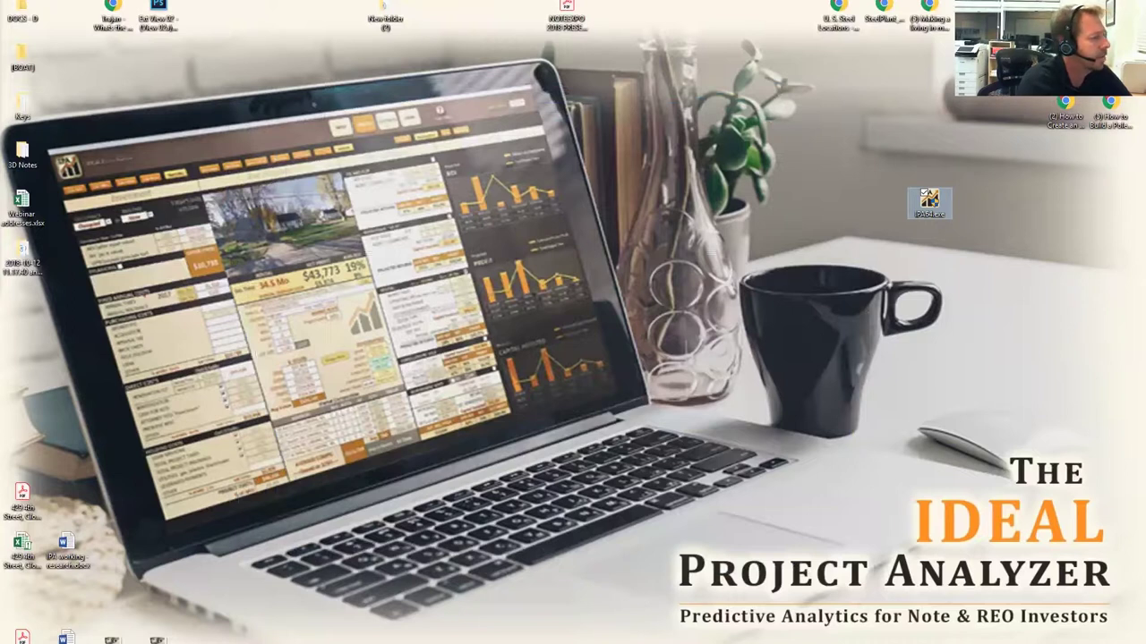
# Reopen the email, select numbered setup steps 1–3, and return to the desktop.
pyautogui.hotkey('alt', 'Tab')
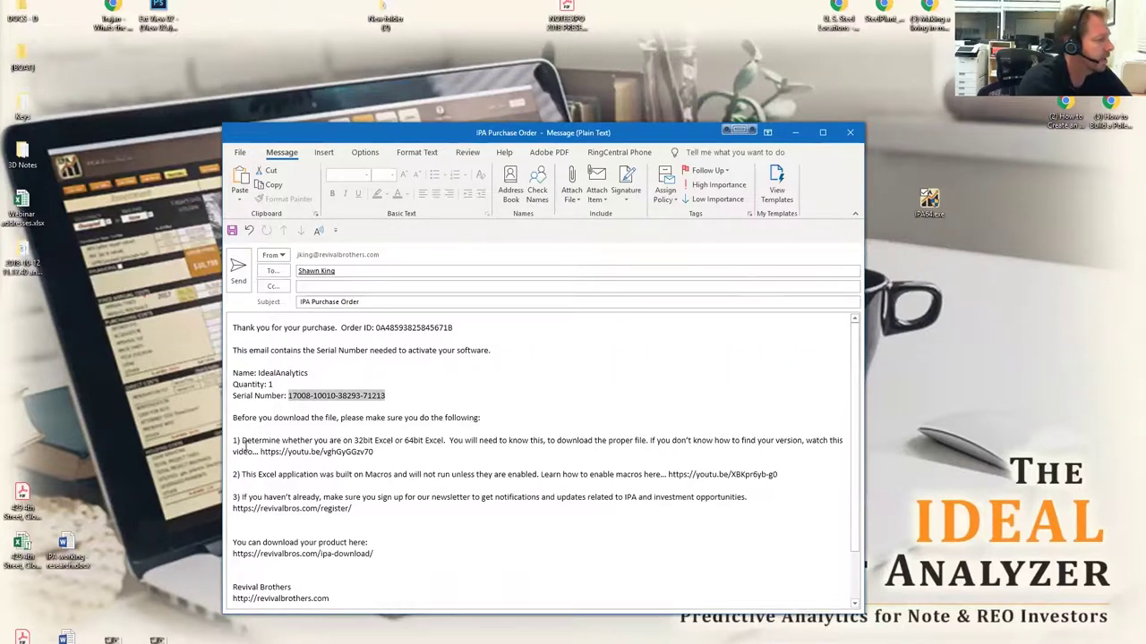
pyautogui.moveTo(231, 439); pyautogui.dragTo(378, 513)
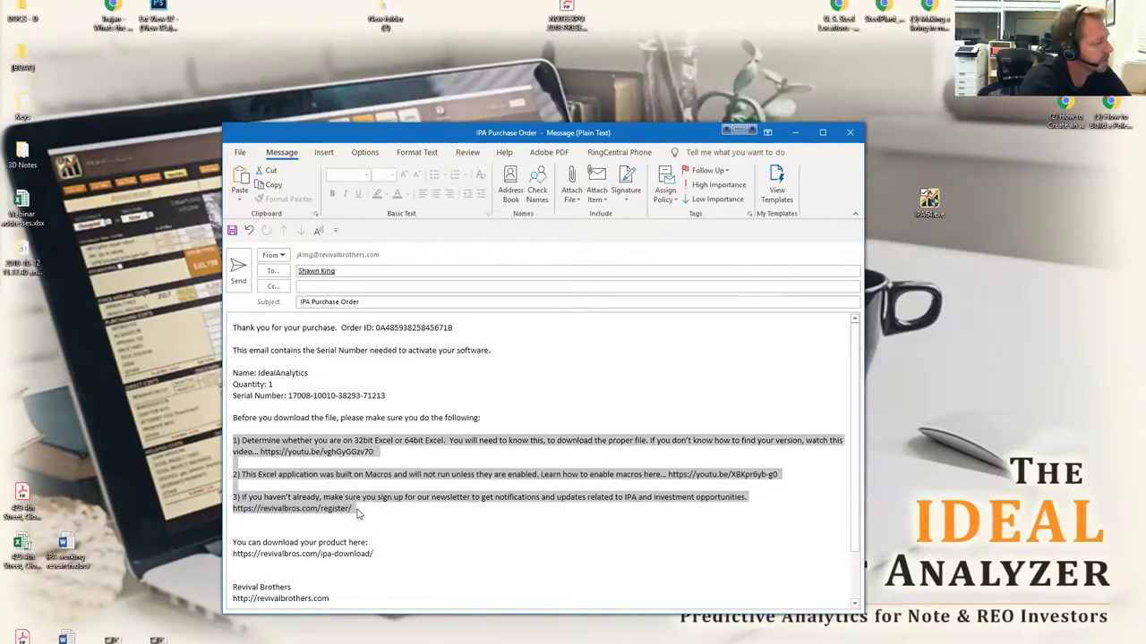
pyautogui.click(356, 512)
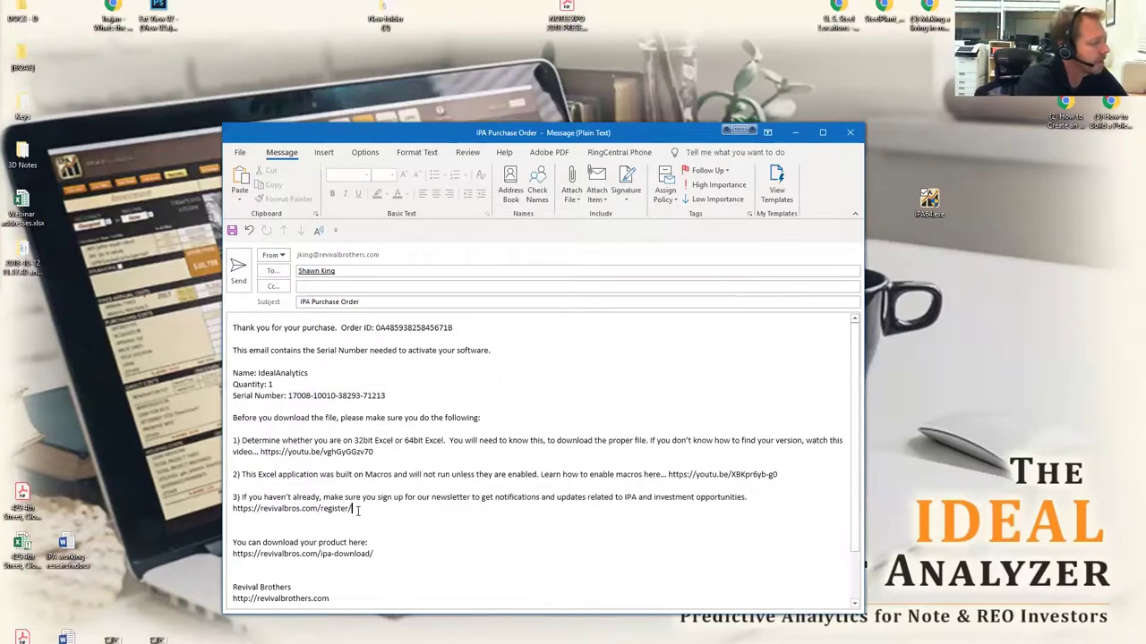
pyautogui.moveTo(357, 512); pyautogui.dragTo(231, 443)
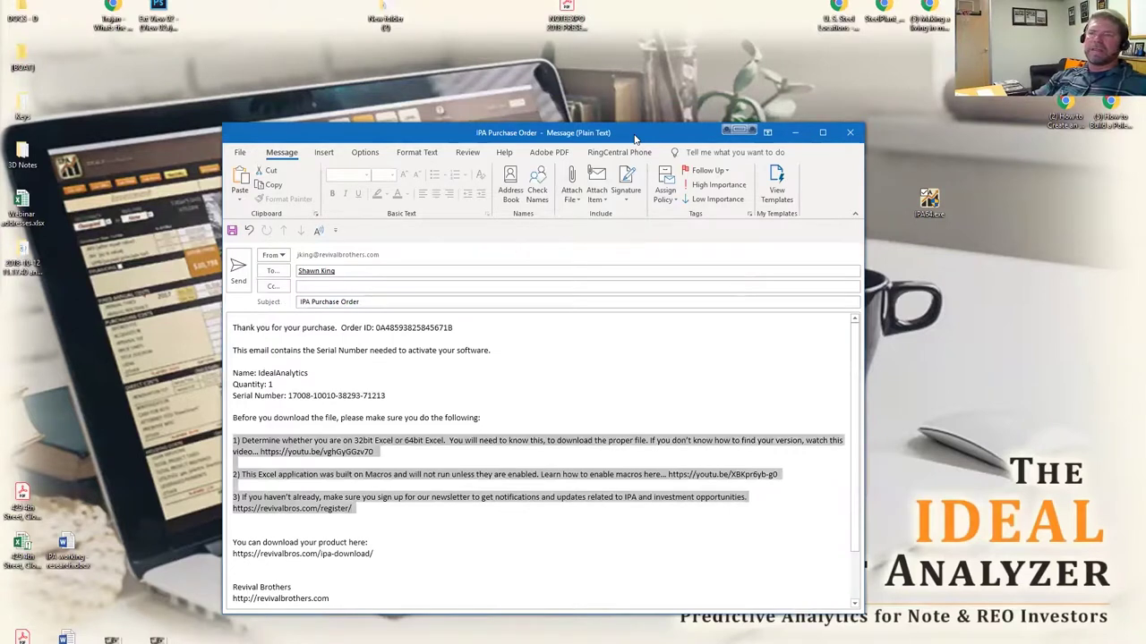
pyautogui.press('super+d')
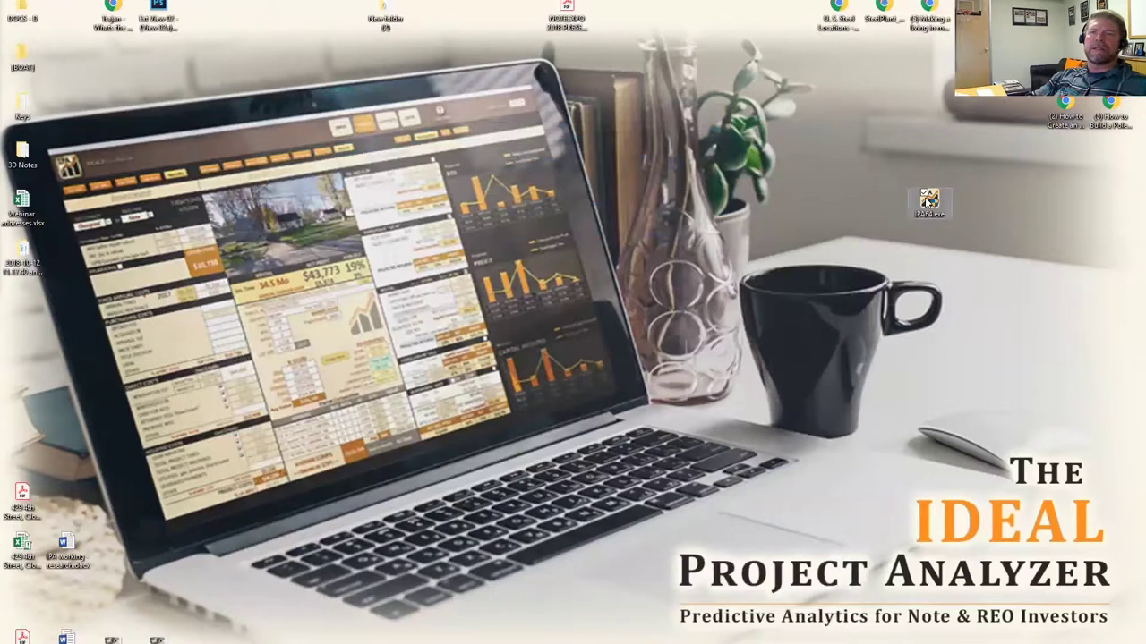
# Launch IPA64.exe from the desktop and allow it through User Account Control.
pyautogui.doubleClick(931, 202)
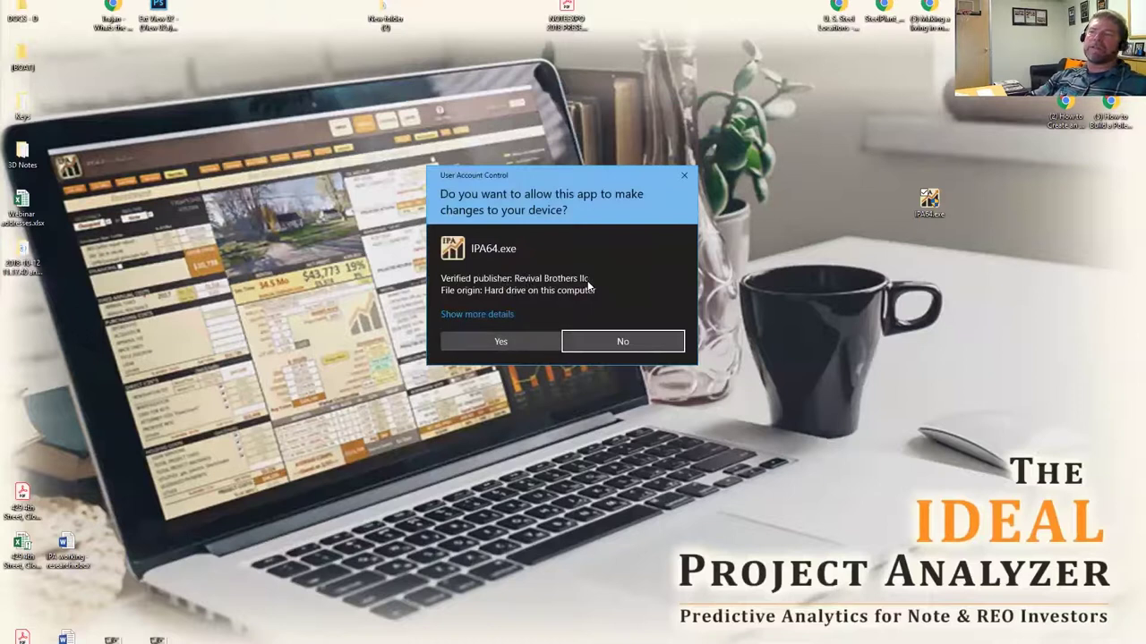
pyautogui.click(488, 342)
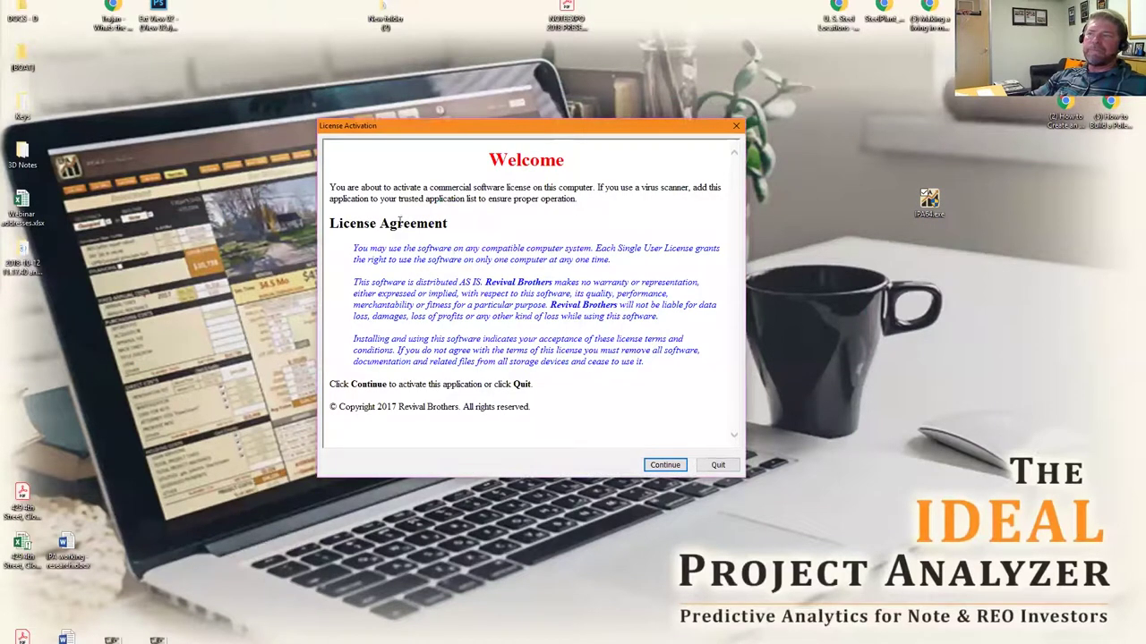
# Accept the licence agreement and paste the emailed serial number into the activation form.
pyautogui.click(672, 467)
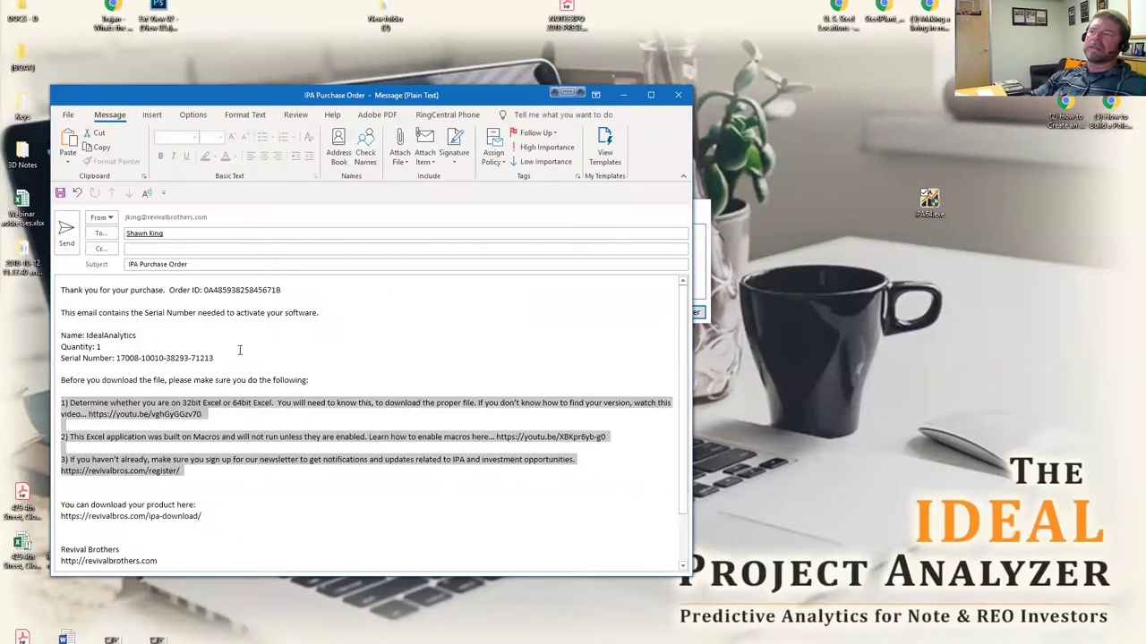
pyautogui.moveTo(217, 360); pyautogui.dragTo(125, 360)
pyautogui.hotkey('ctrl', 'c')
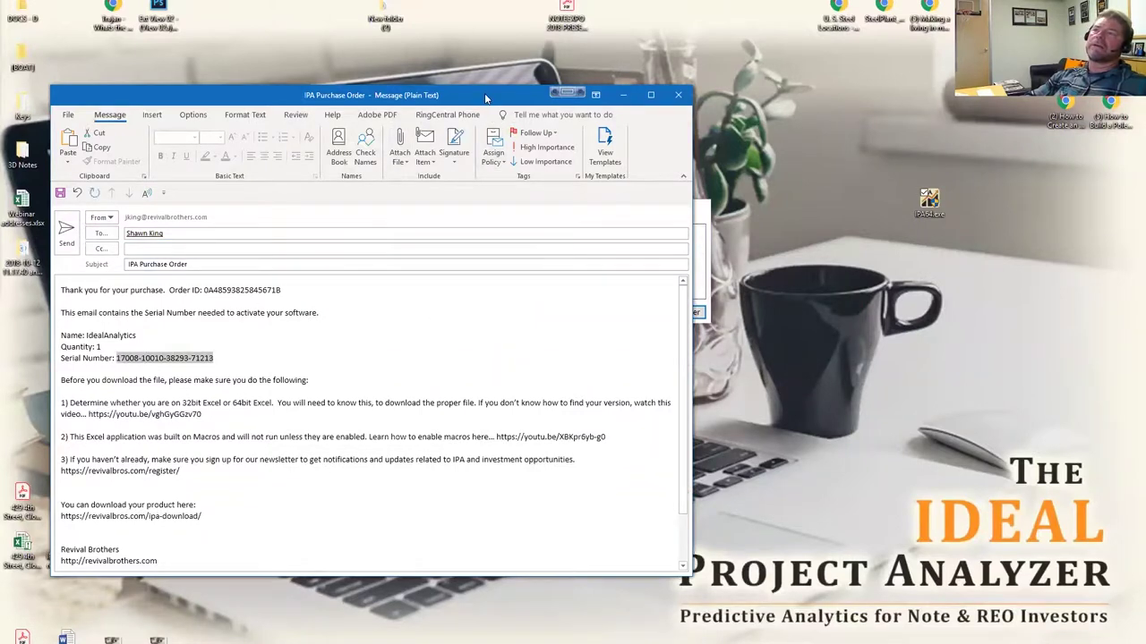
pyautogui.moveTo(488, 99); pyautogui.dragTo(567, 344)
pyautogui.click(547, 231)
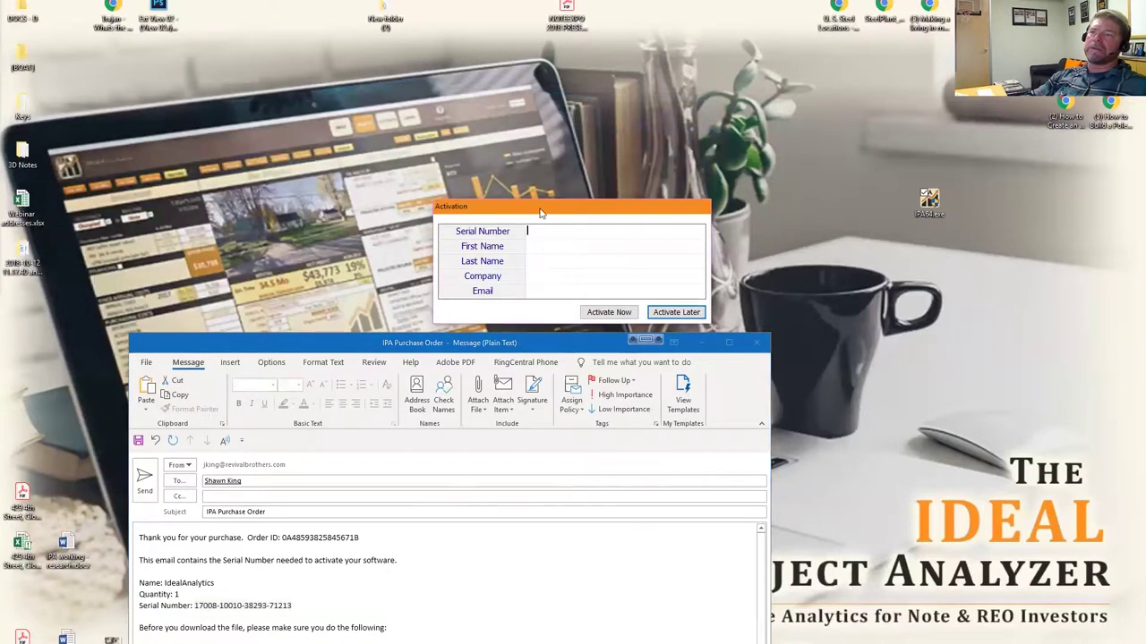
pyautogui.moveTo(540, 208); pyautogui.dragTo(504, 150)
pyautogui.click(529, 166)
pyautogui.hotkey('ctrl', 'v')
pyautogui.click(501, 182)
# Fill in the user's first and last name, company NA and e-mail address.
pyautogui.press('Tab')
pyautogui.press('Tab')
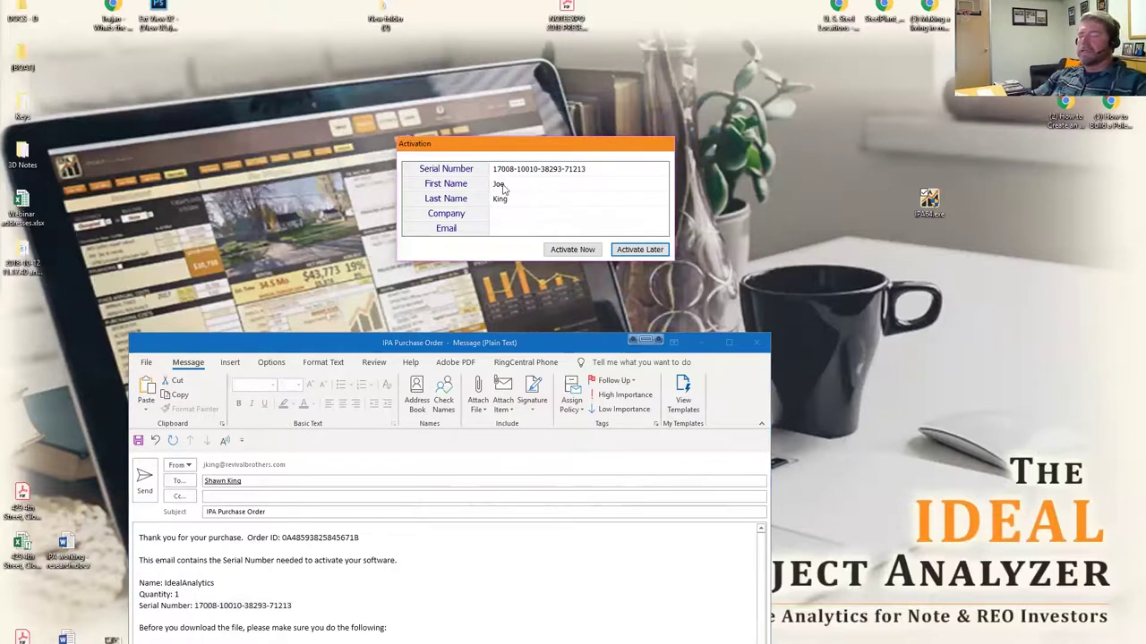
pyautogui.press('Tab')
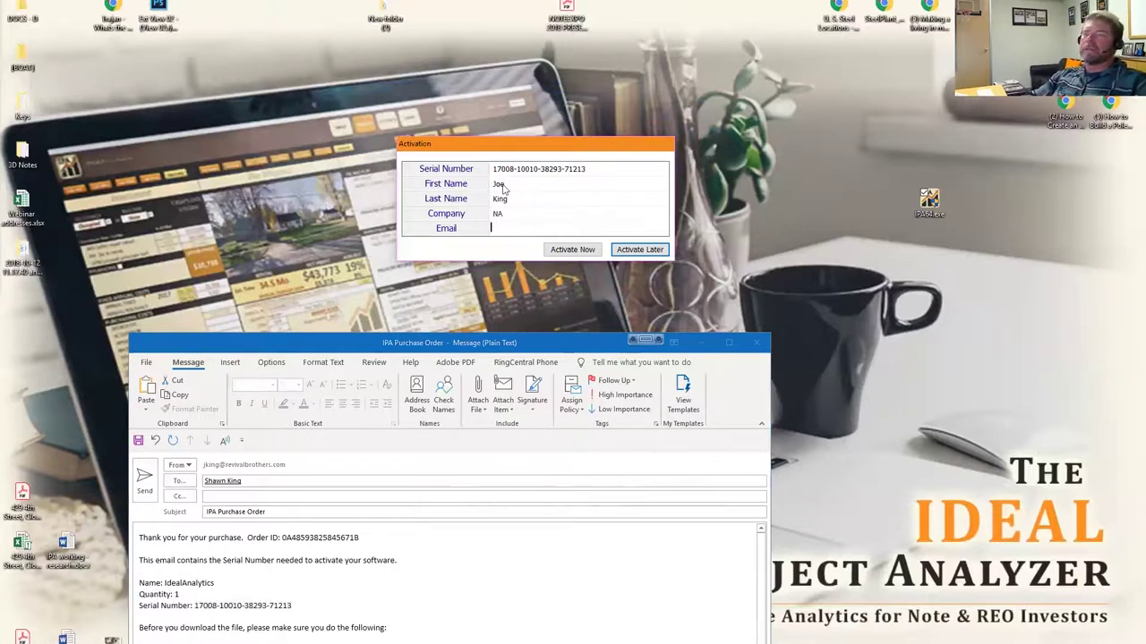
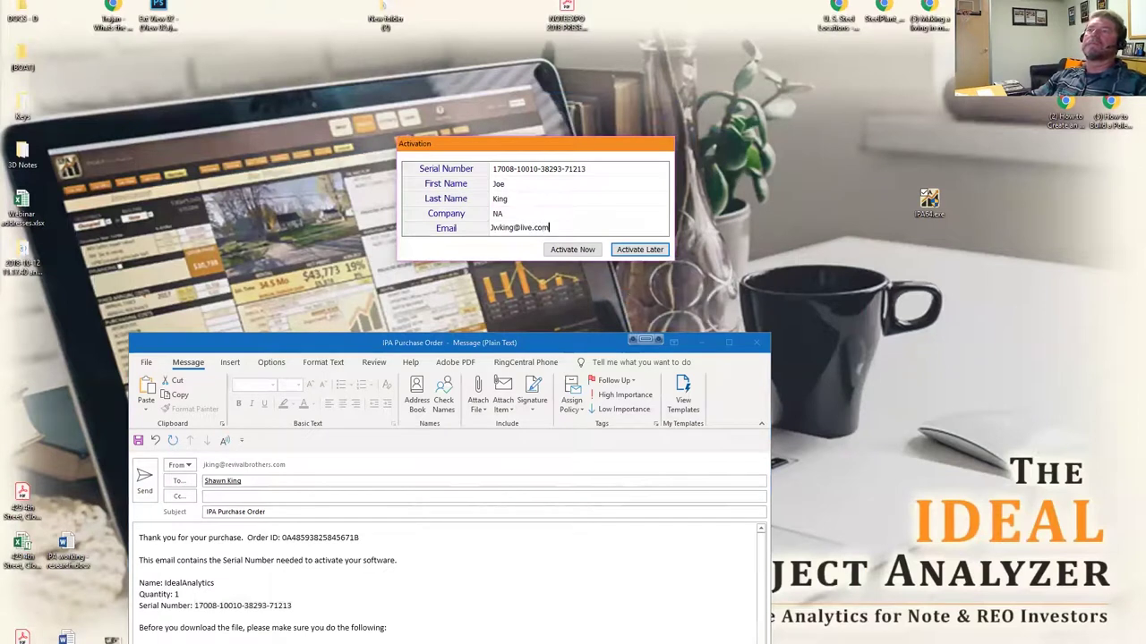
# Activate the program and dismiss the successful activation message.
pyautogui.click(575, 249)
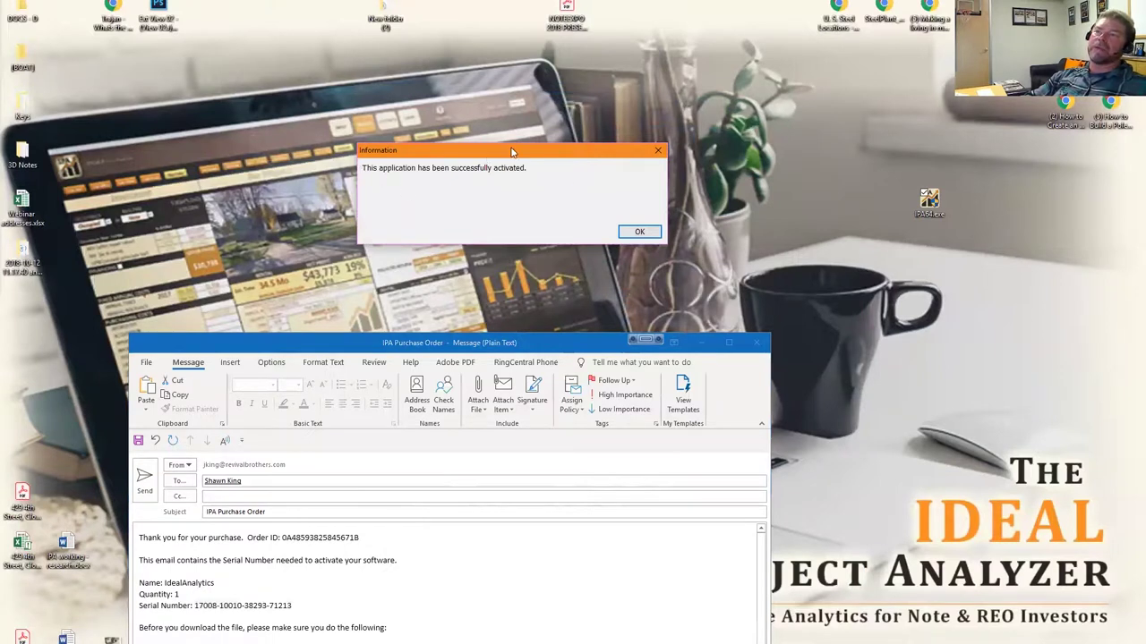
pyautogui.moveTo(516, 153); pyautogui.dragTo(540, 158)
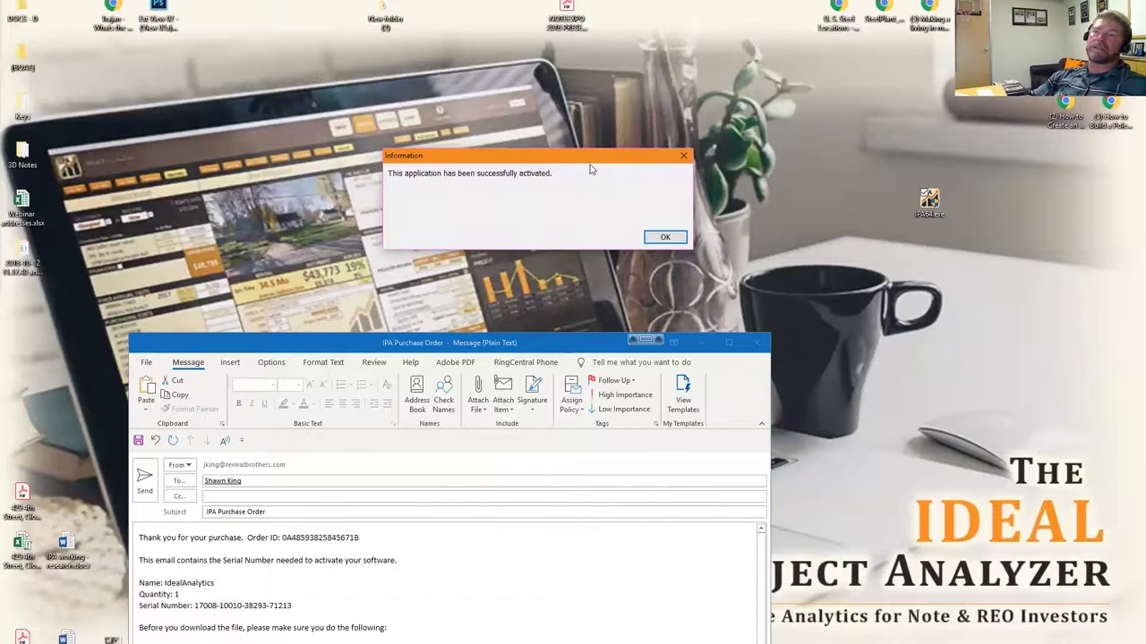
pyautogui.moveTo(592, 161); pyautogui.dragTo(611, 165)
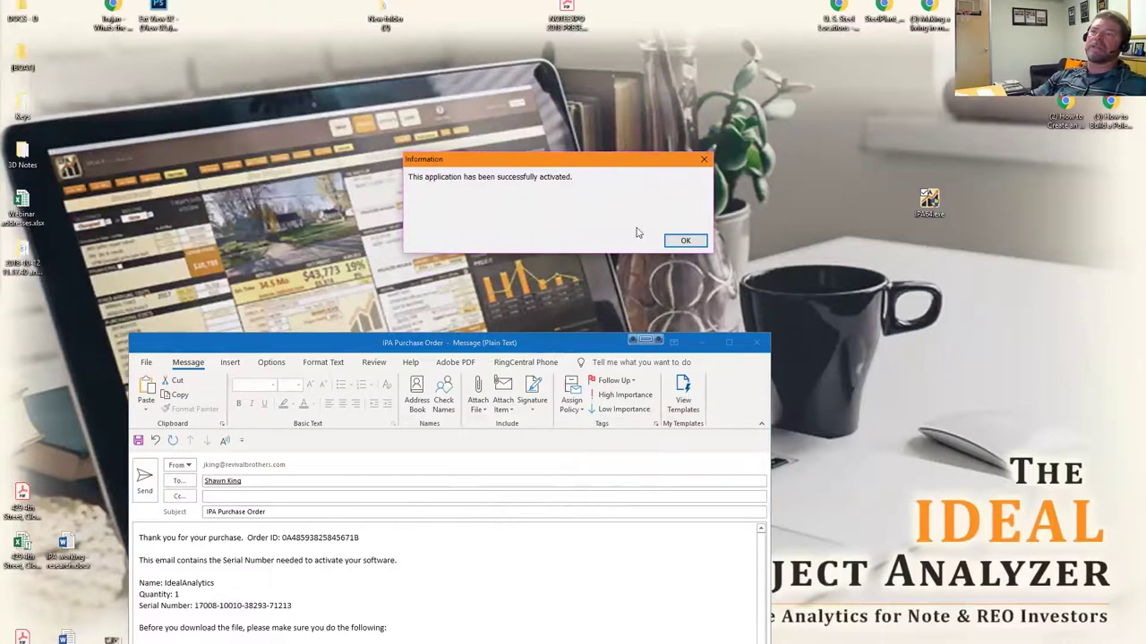
pyautogui.click(684, 242)
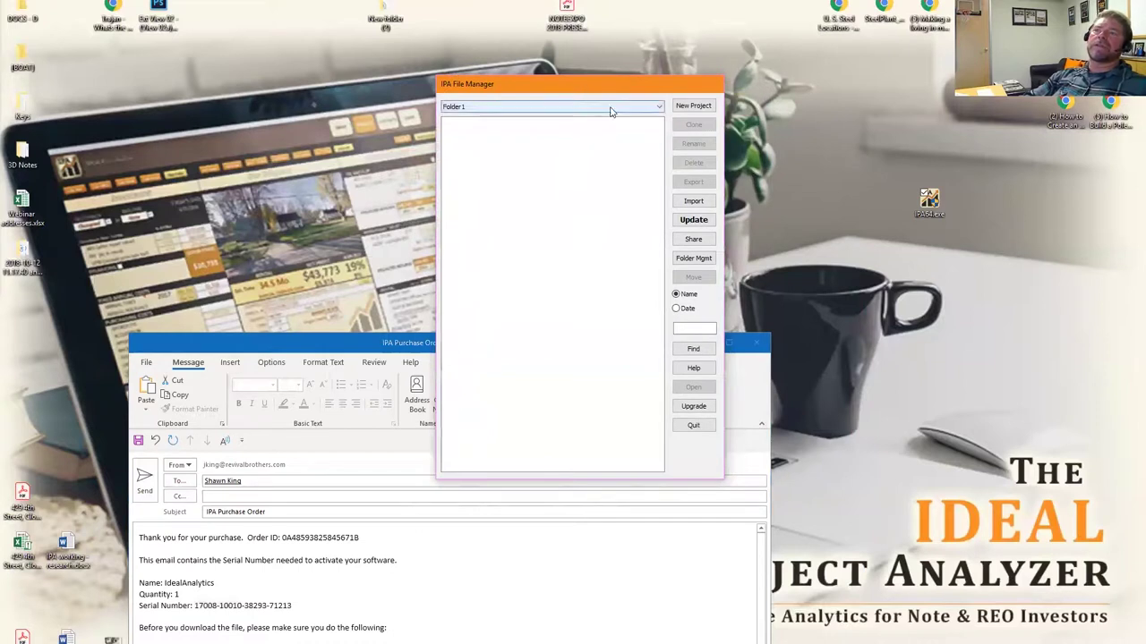
# Check the File Manager folder list showing Folder1, Folder2 and Folder3.
pyautogui.click(659, 108)
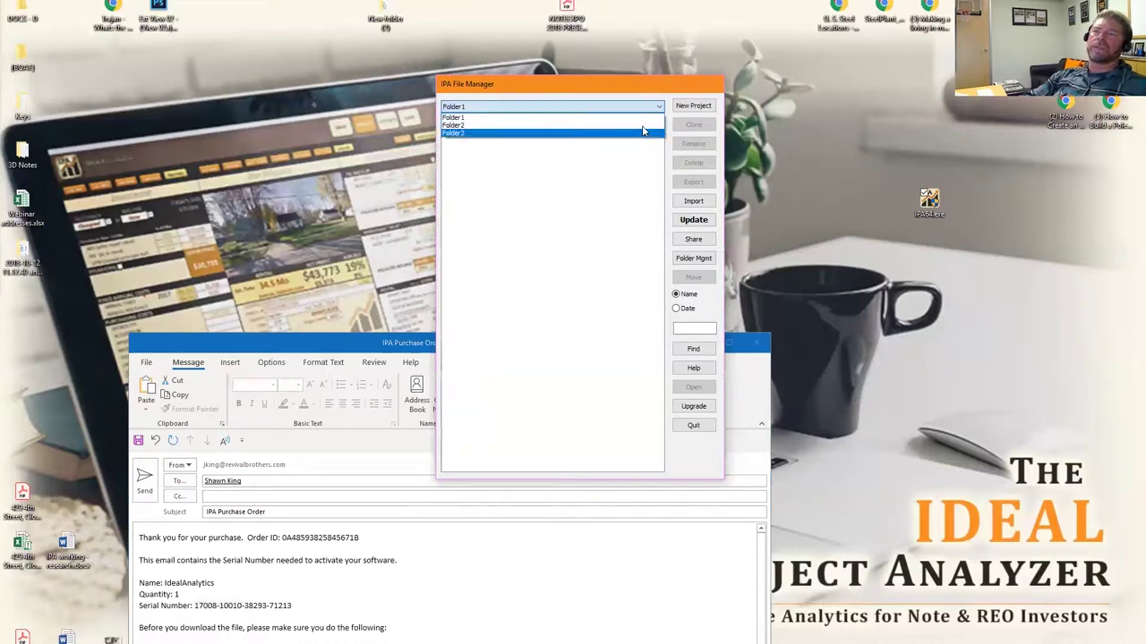
pyautogui.click(631, 178)
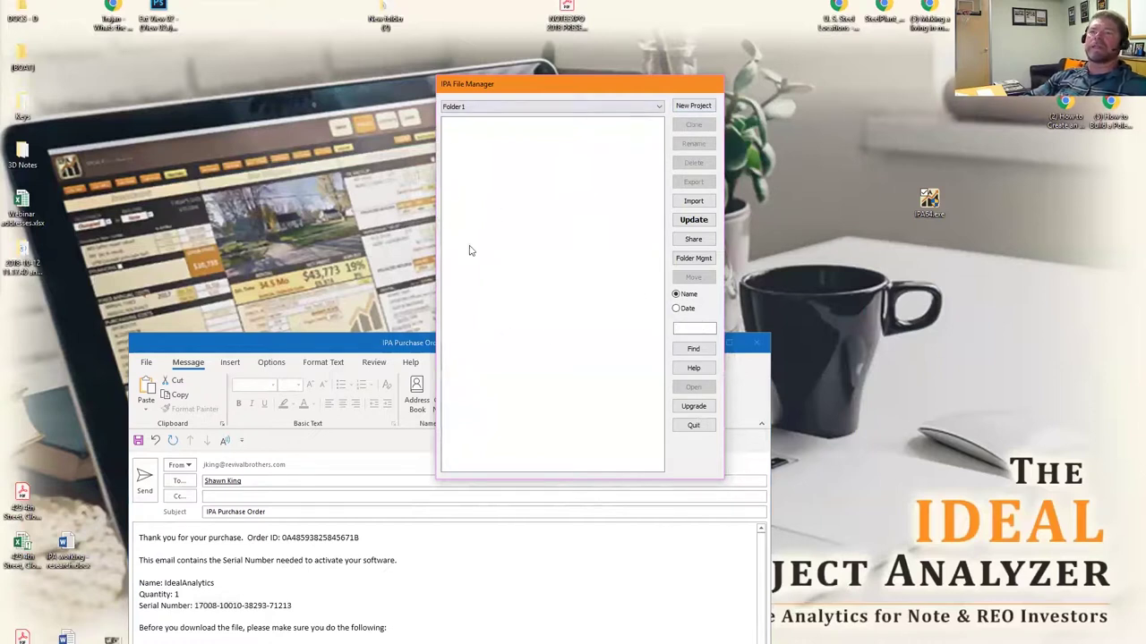
pyautogui.moveTo(613, 90); pyautogui.dragTo(571, 87)
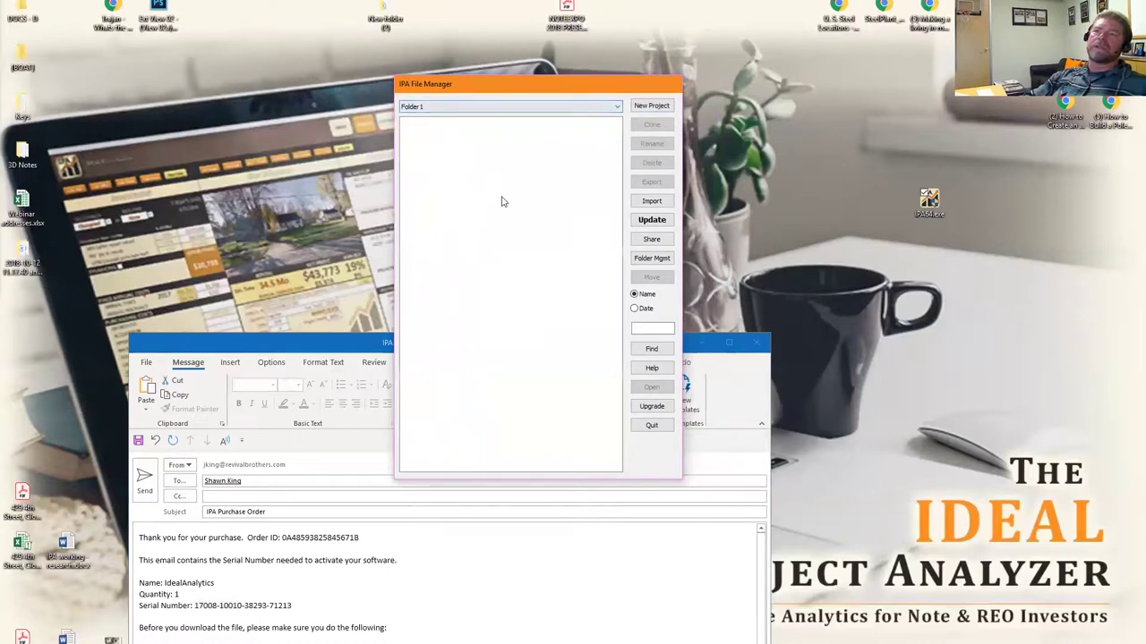
pyautogui.click(616, 109)
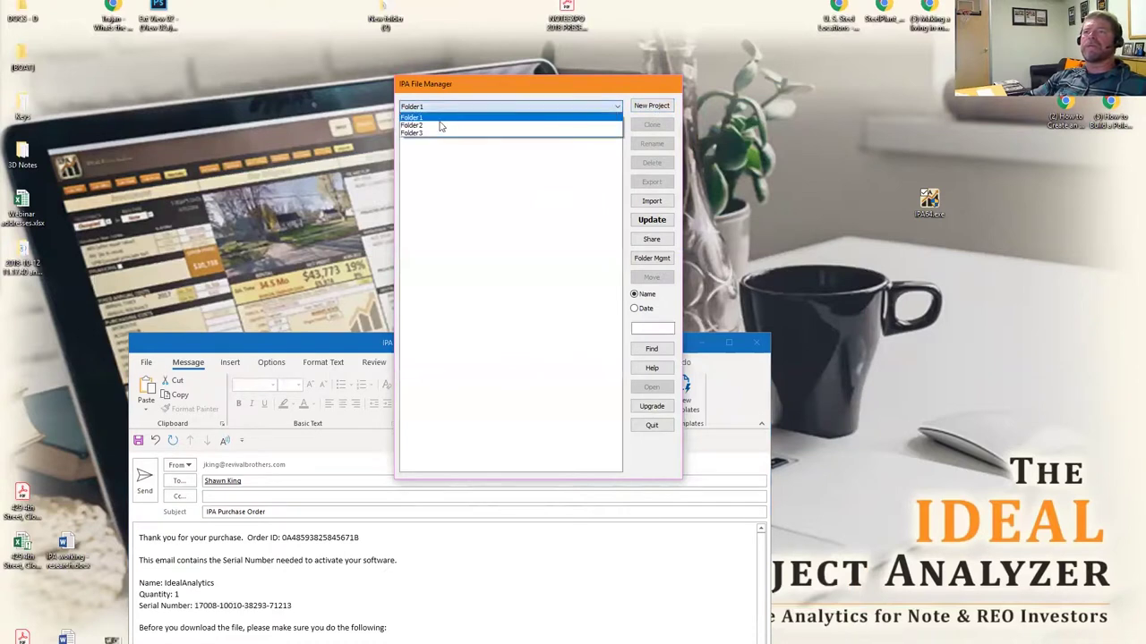
# Rename Folder1 to Projects-MI in the folder manager.
pyautogui.click(652, 259)
pyautogui.click(652, 260)
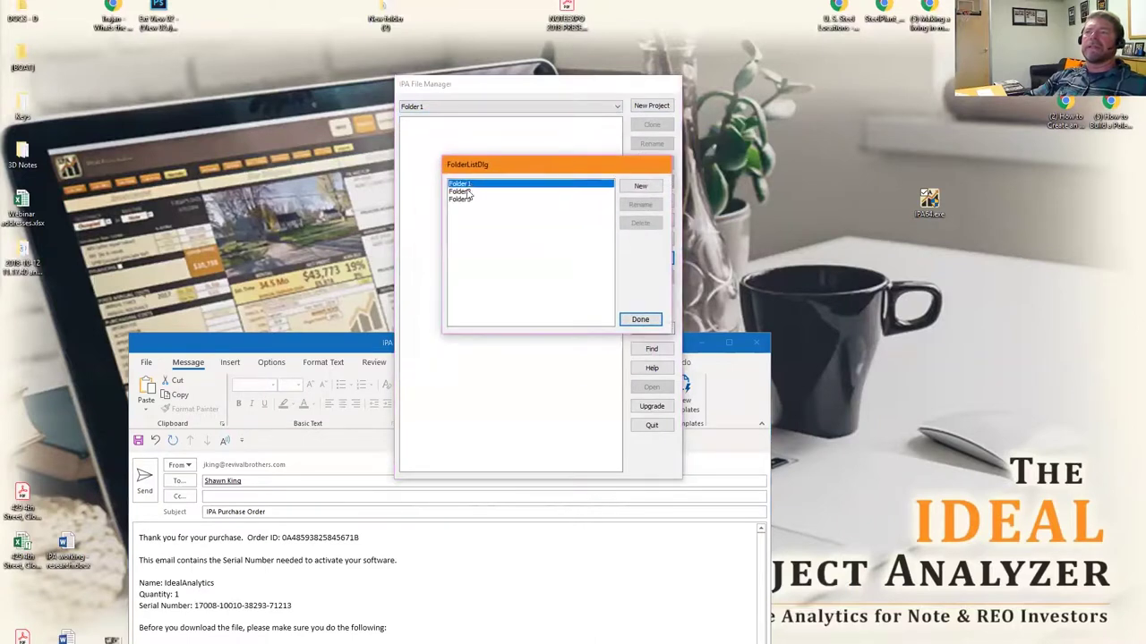
pyautogui.click(640, 204)
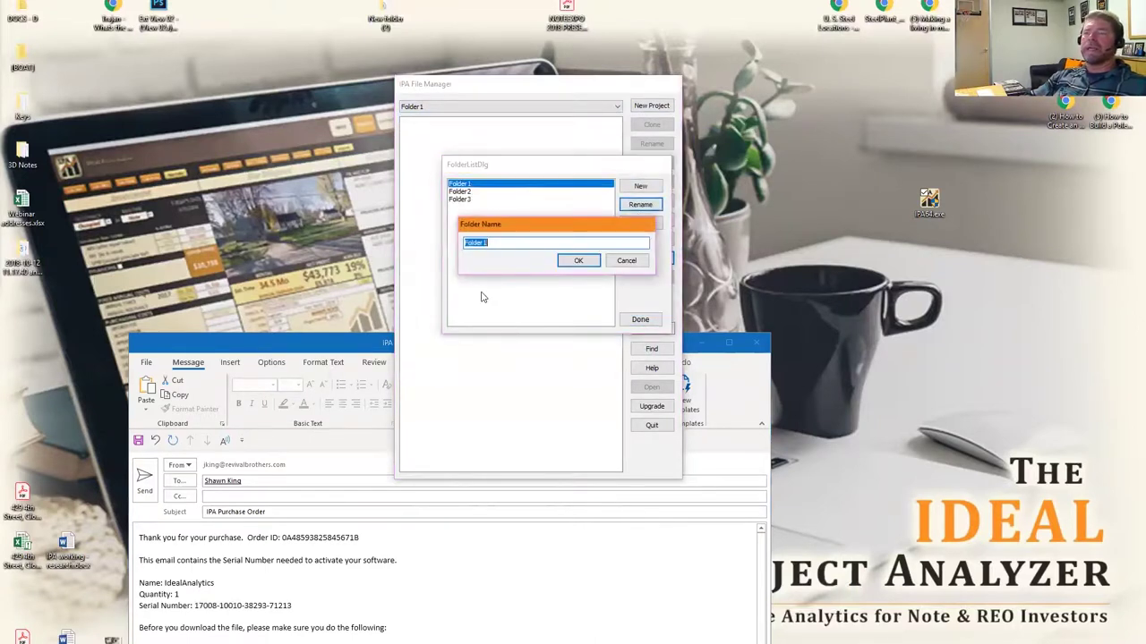
pyautogui.write('Projects-MI')
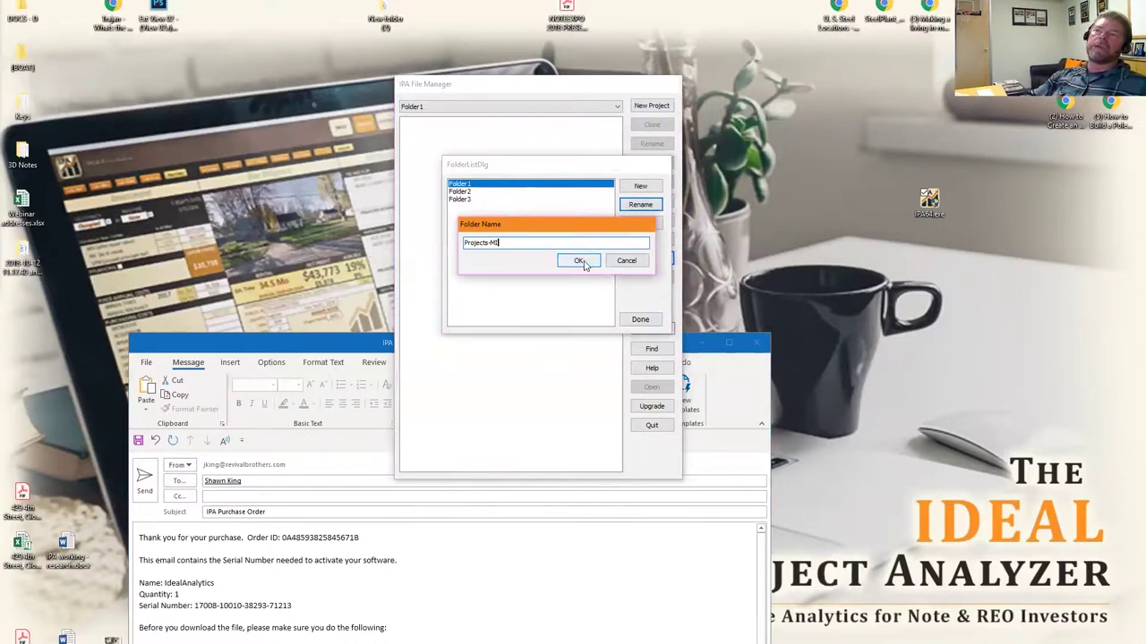
pyautogui.moveTo(496, 240); pyautogui.dragTo(438, 237)
pyautogui.hotkey('ctrl', 'c')
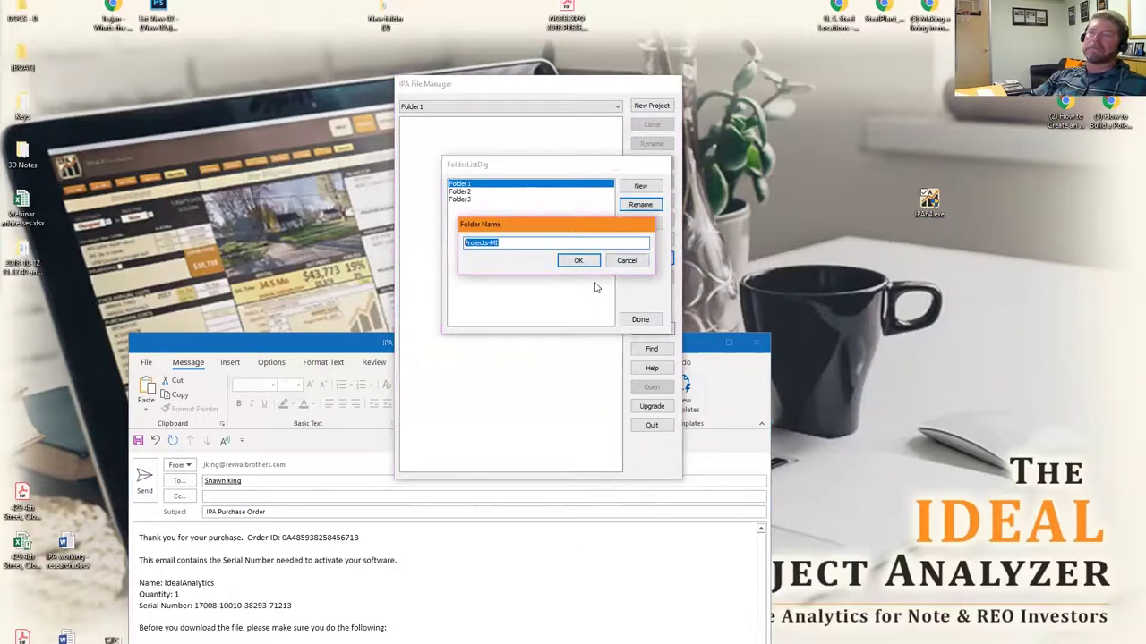
pyautogui.click(579, 260)
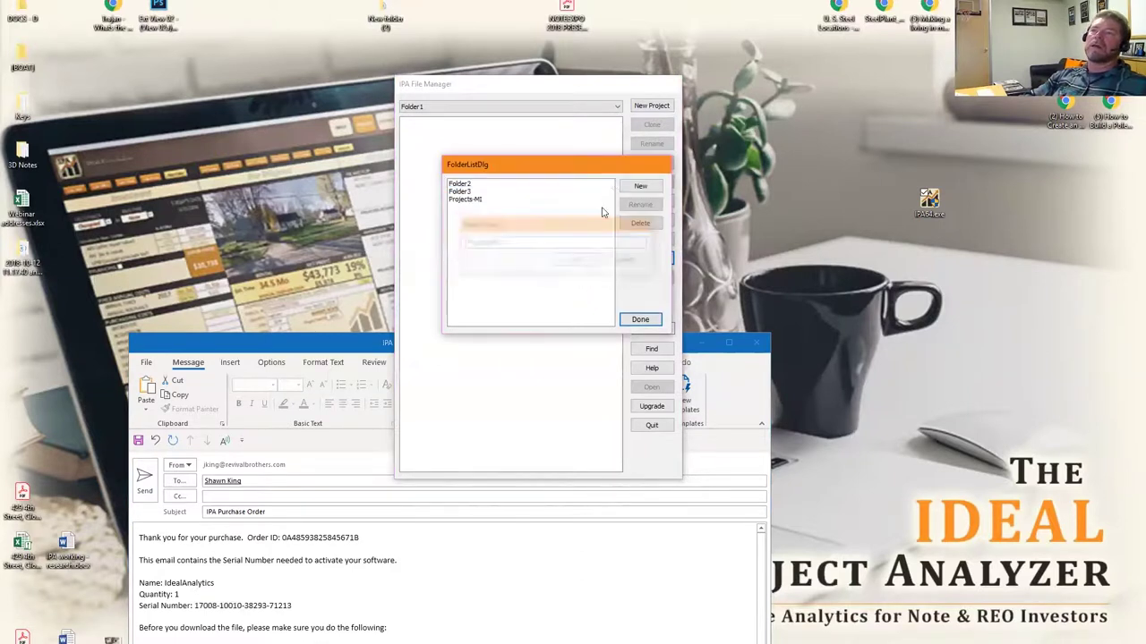
# Rename Folder3 to Projects-AZ and Folder2 to Projects-Tx.
pyautogui.click(463, 191)
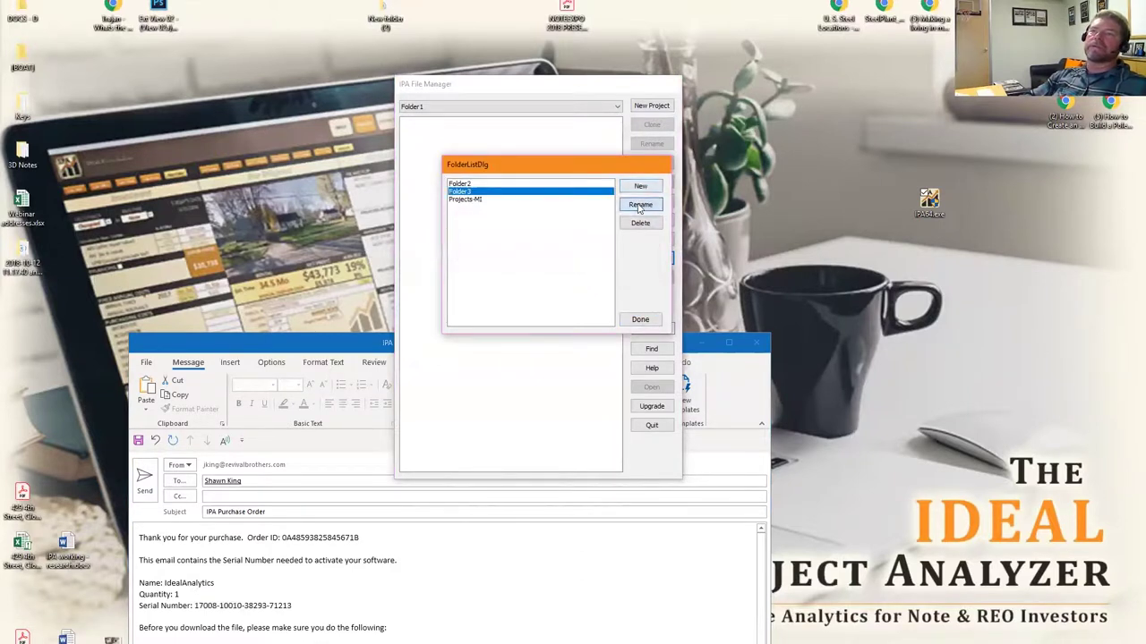
pyautogui.click(640, 204)
pyautogui.hotkey('ctrl', 'v')
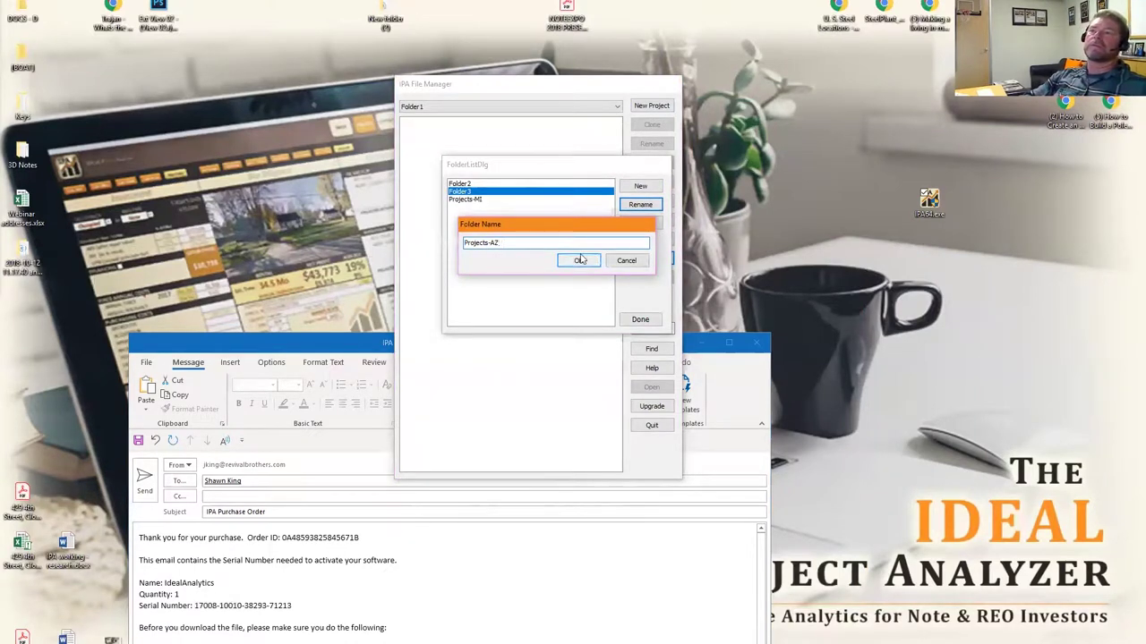
pyautogui.click(579, 261)
pyautogui.click(466, 185)
pyautogui.click(640, 205)
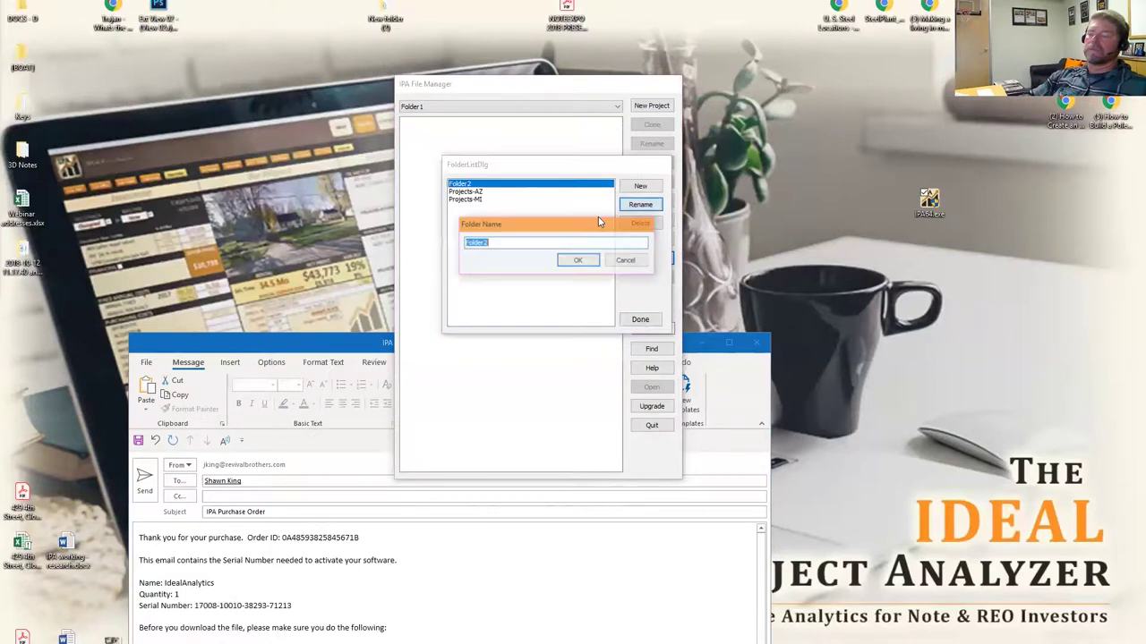
pyautogui.hotkey('ctrl', 'v')
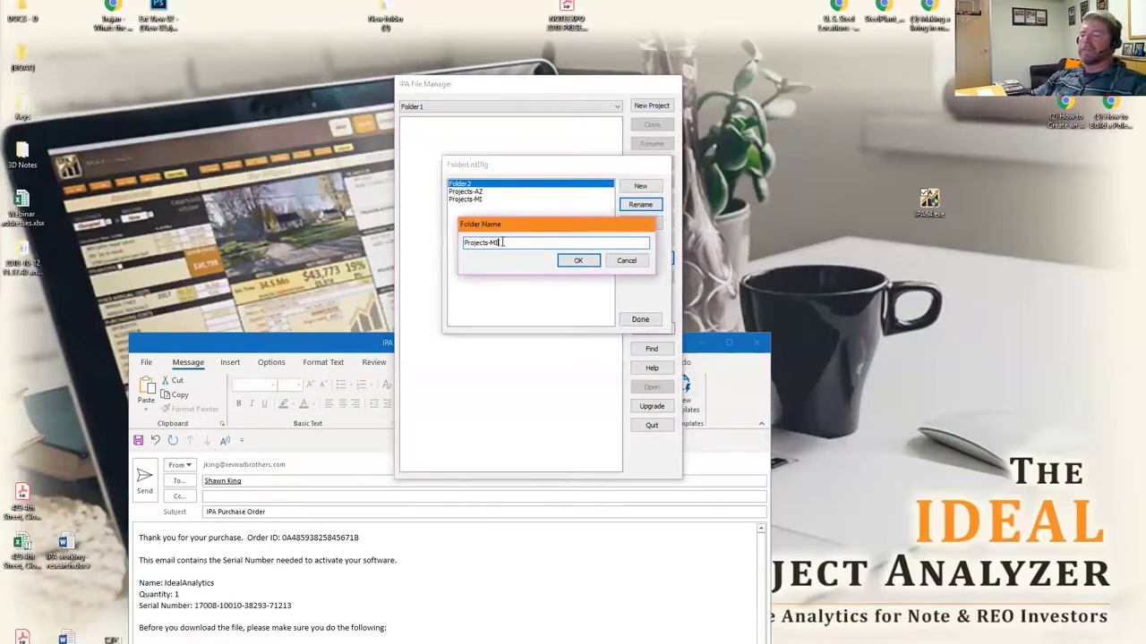
pyautogui.write('TX')
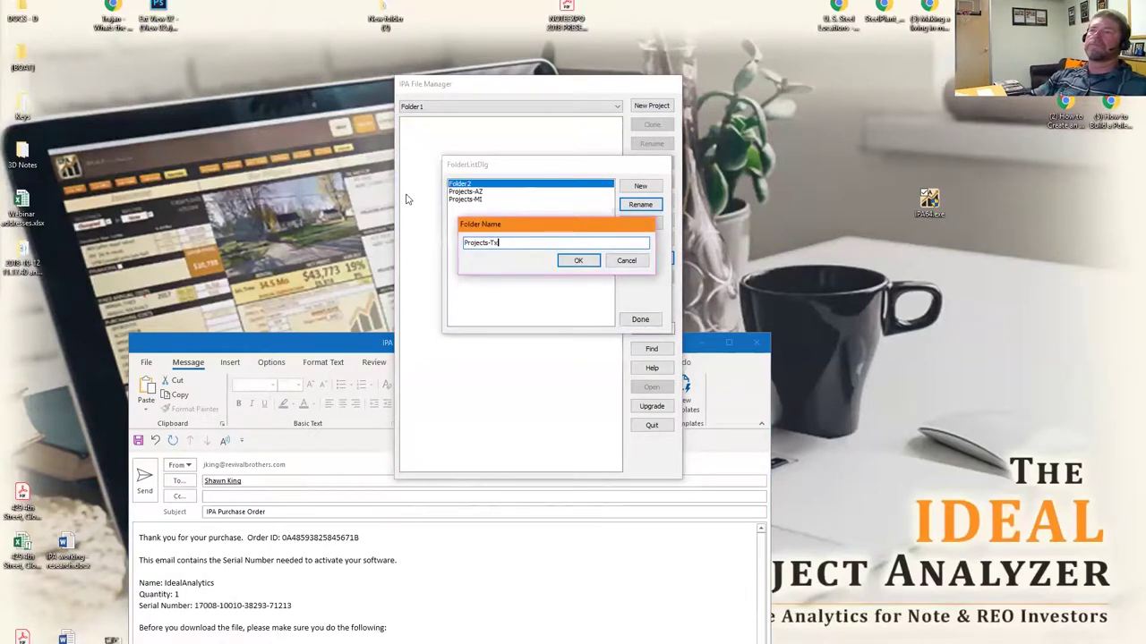
pyautogui.click(578, 260)
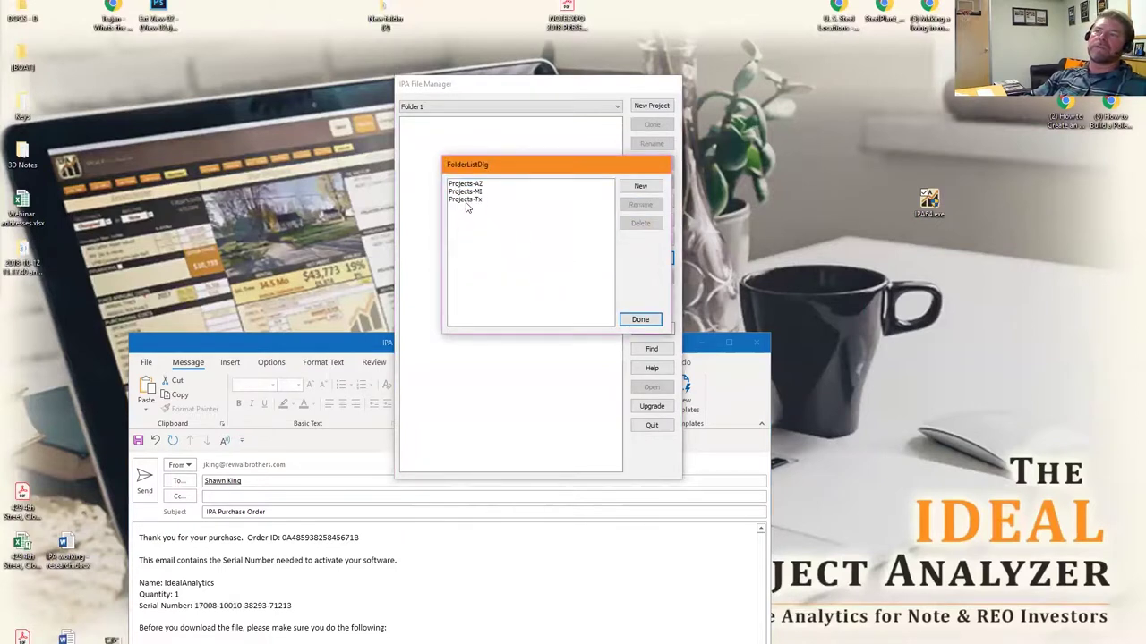
# Switch to Projects-MI and create a new project named after the first property address.
pyautogui.click(640, 320)
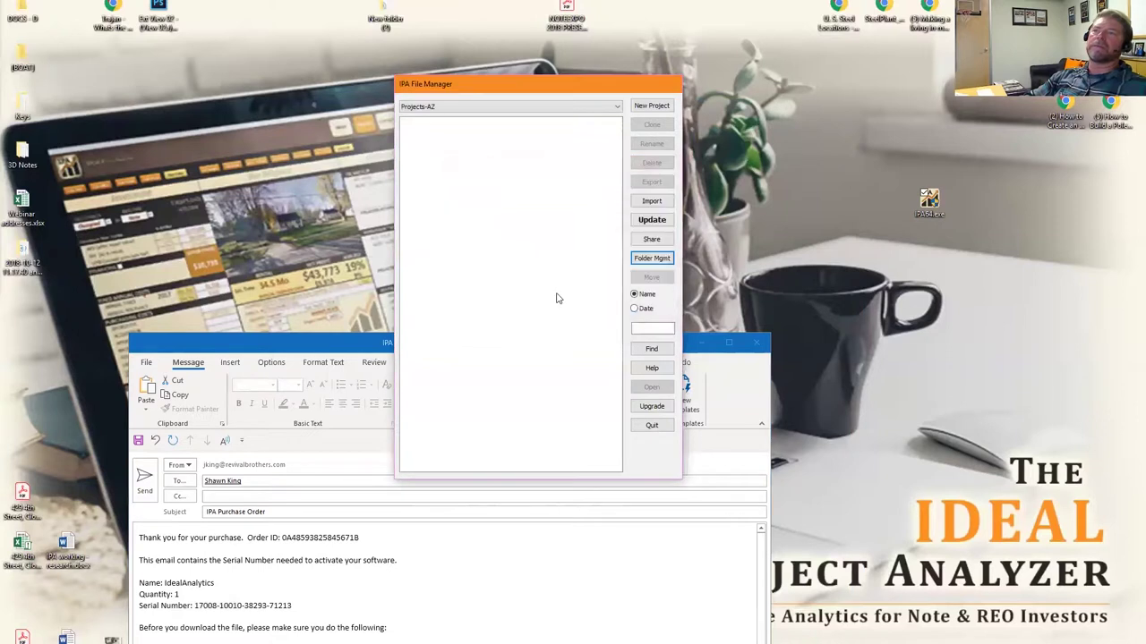
pyautogui.click(616, 109)
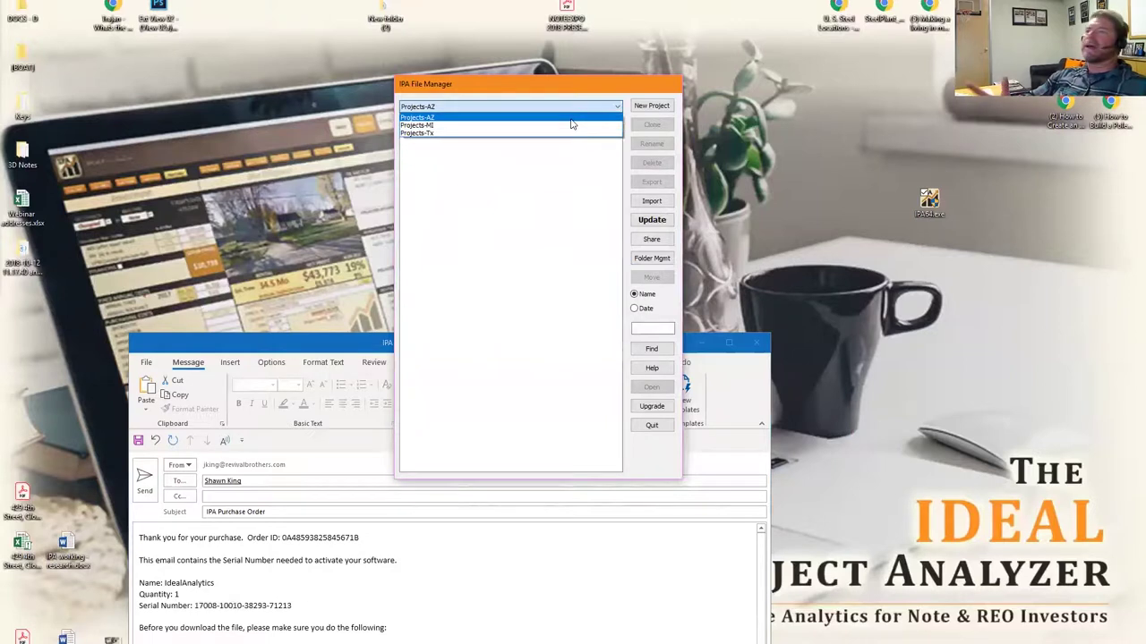
pyautogui.click(428, 126)
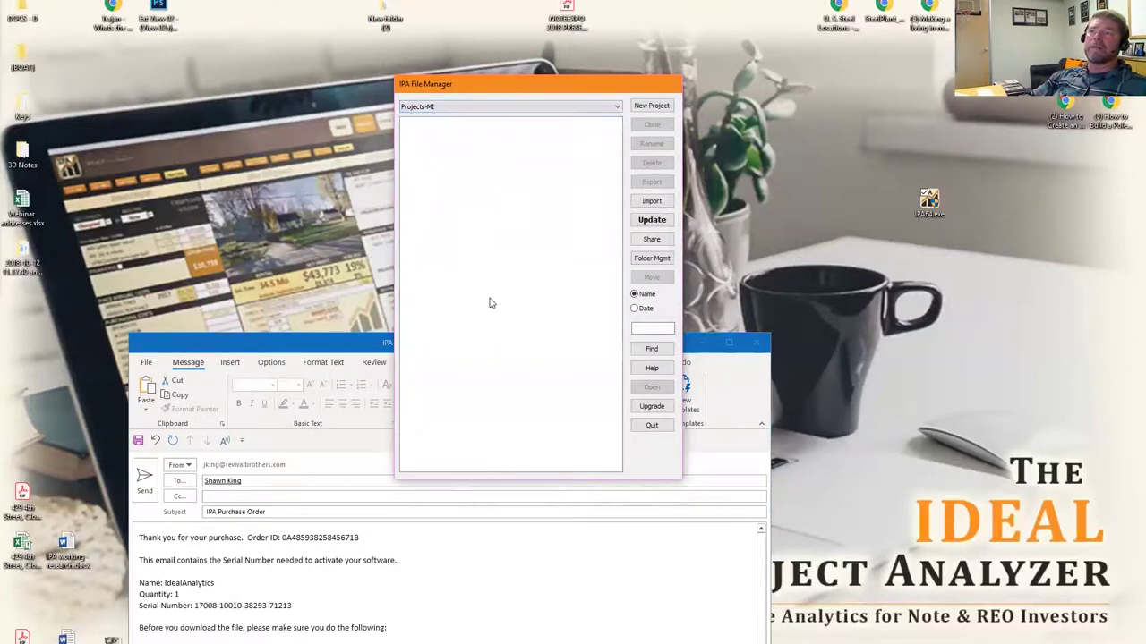
pyautogui.click(644, 108)
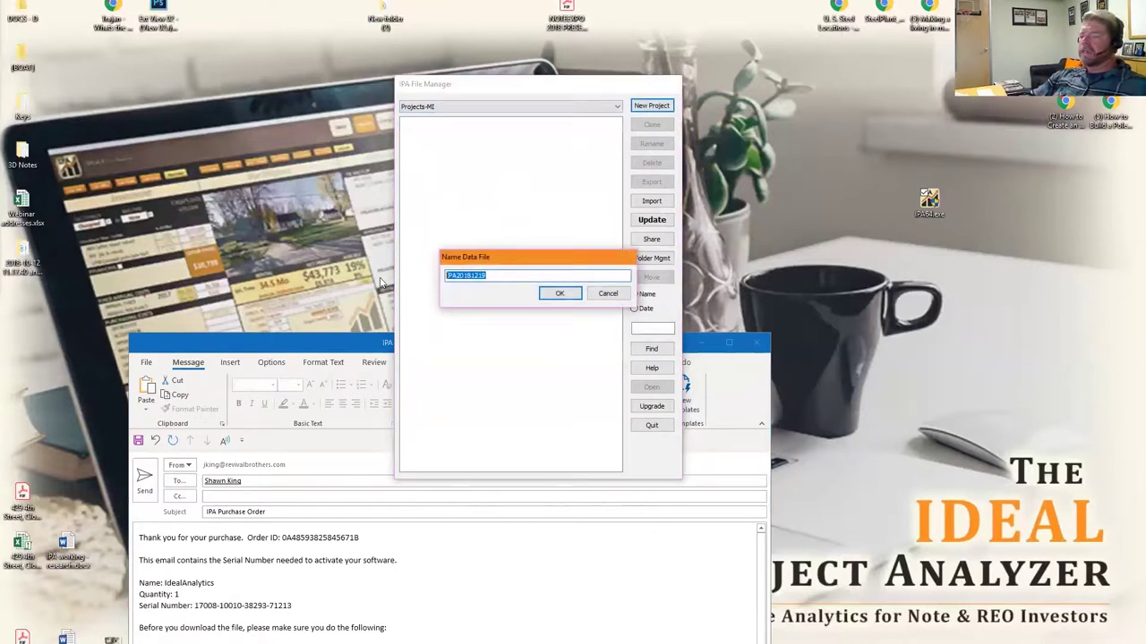
pyautogui.write('123')
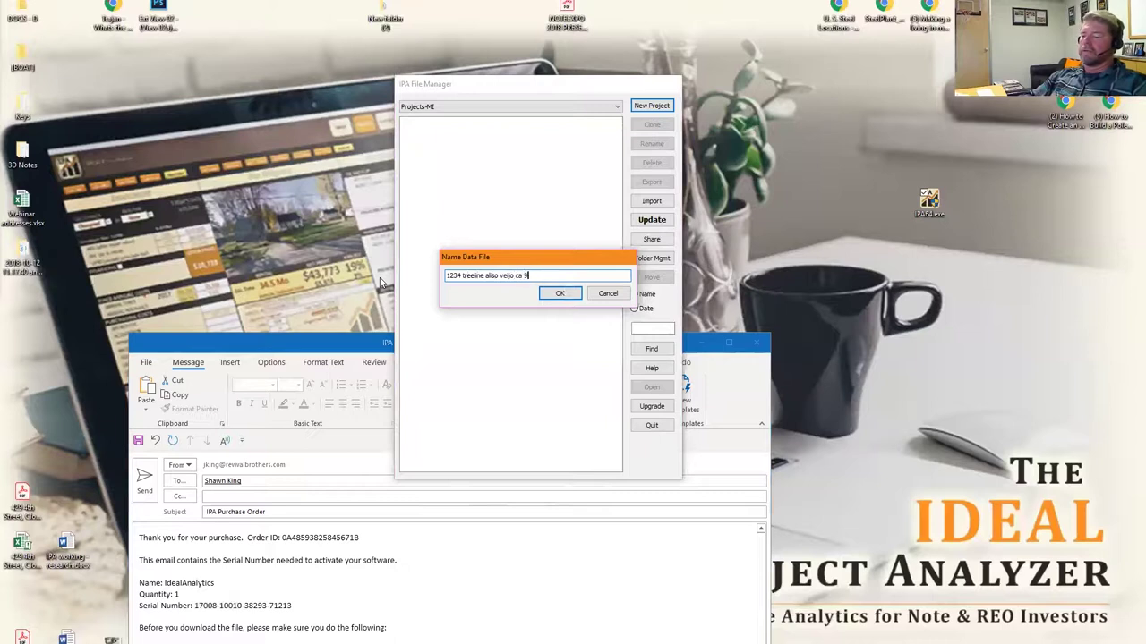
pyautogui.click(575, 295)
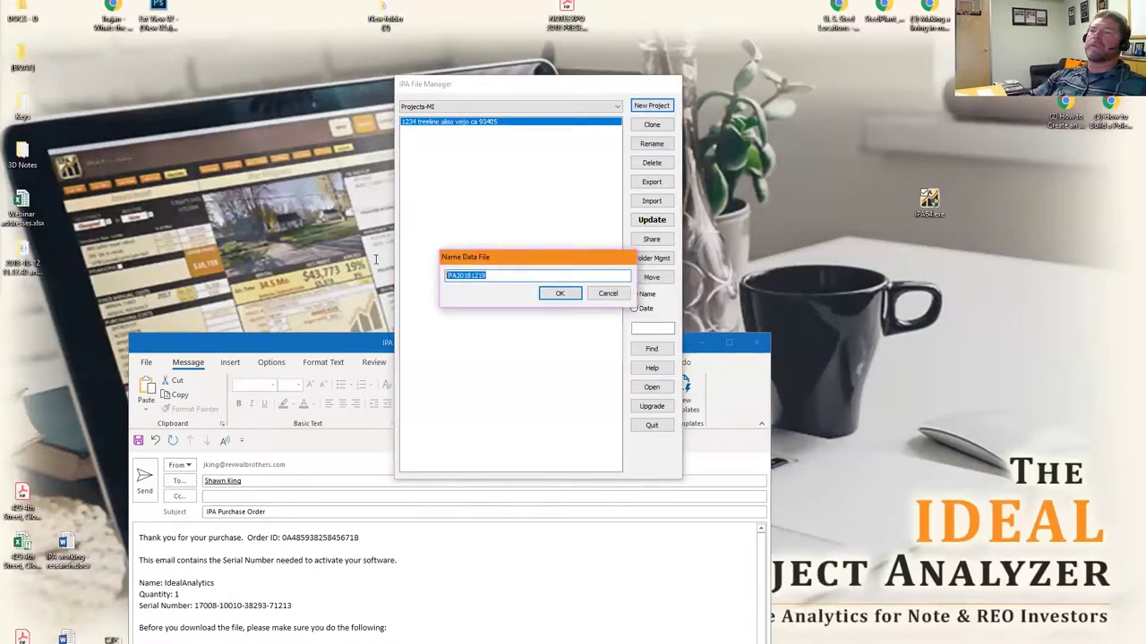
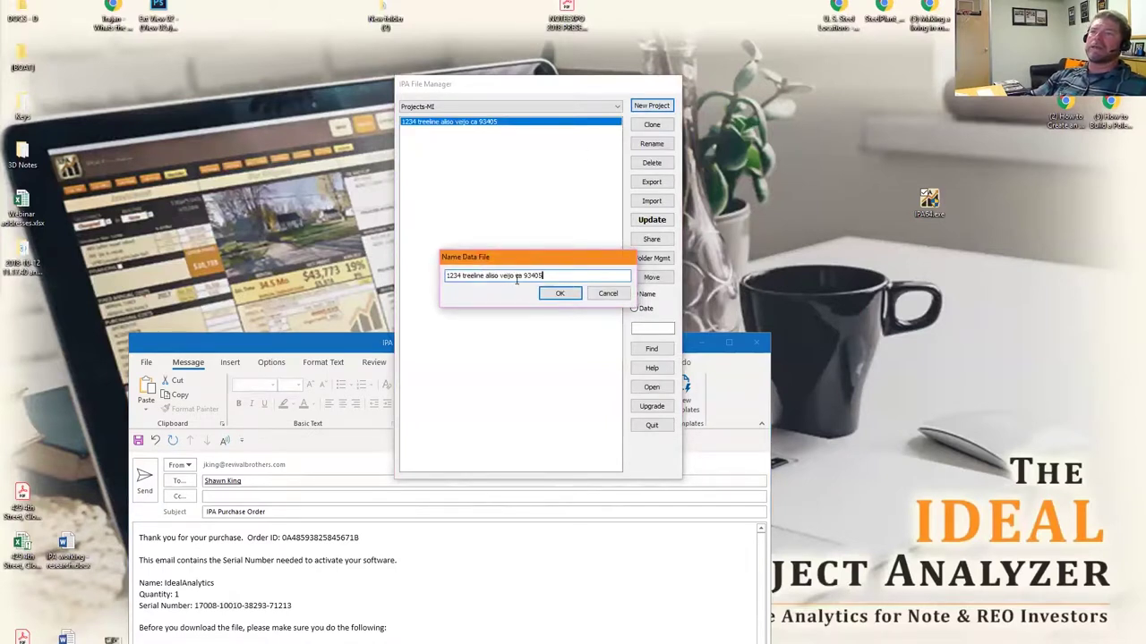
# Save a second project named with a new street address, editing the pasted address.
pyautogui.write('MI')
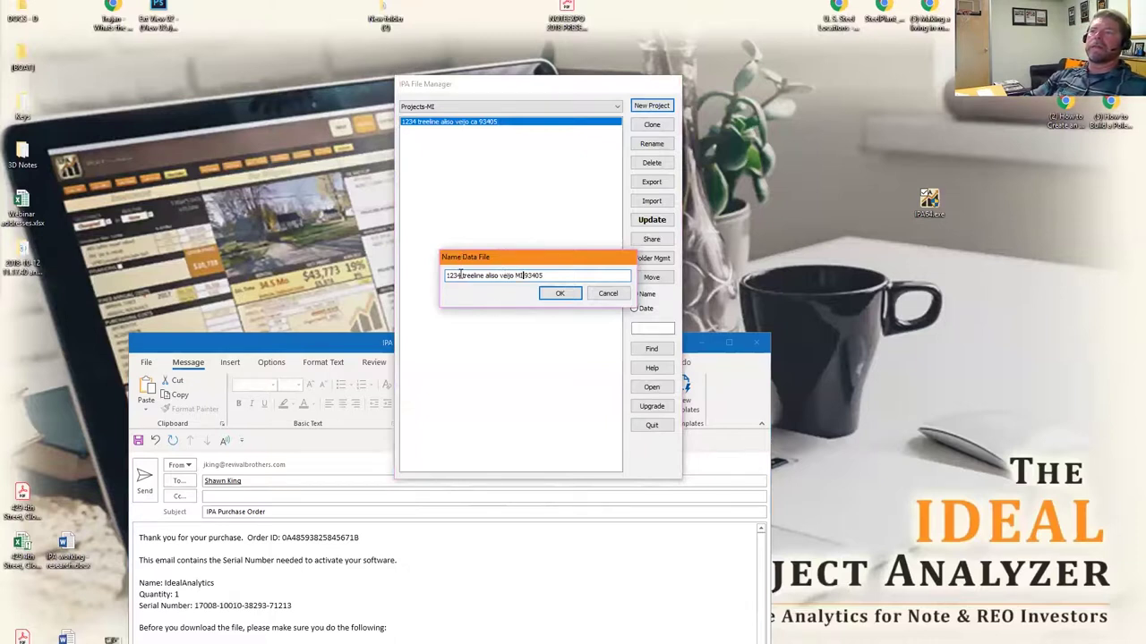
pyautogui.doubleClick(459, 274)
pyautogui.press('Delete')
pyautogui.press('Delete')
pyautogui.press('Delete')
pyautogui.press('Delete')
pyautogui.press('Delete')
pyautogui.press('Delete')
pyautogui.press('Delete')
pyautogui.press('Delete')
pyautogui.press('Delete')
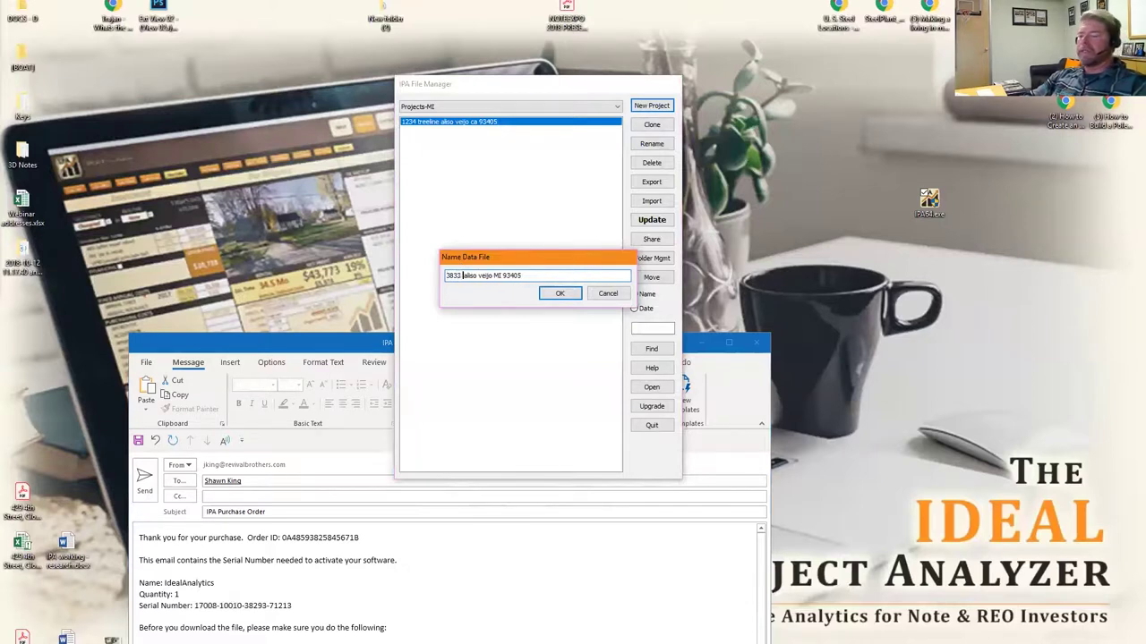
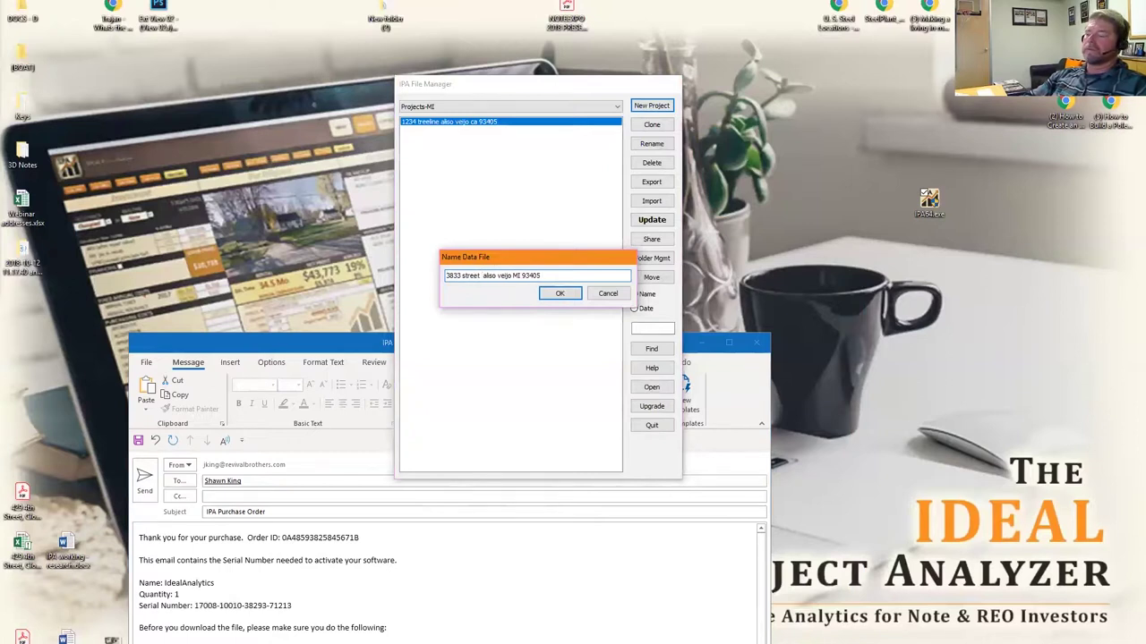
pyautogui.click(564, 294)
# Save a third address-named project, editing the street to 'street 2'.
pyautogui.click(645, 116)
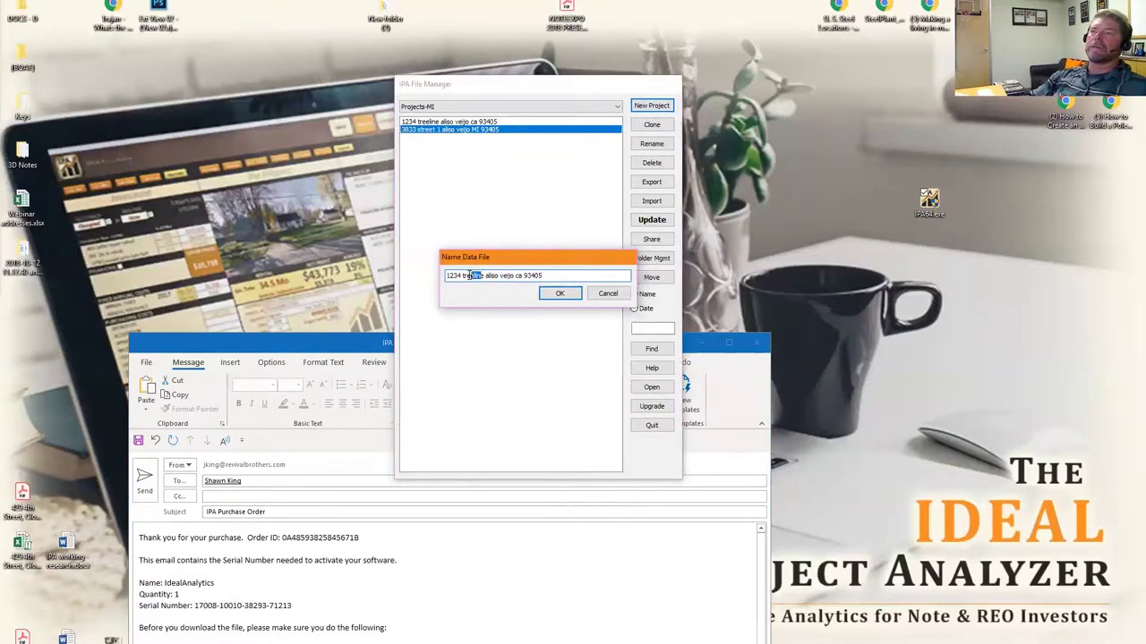
pyautogui.write('street 2')
pyautogui.press('BackSpace')
pyautogui.press('Delete')
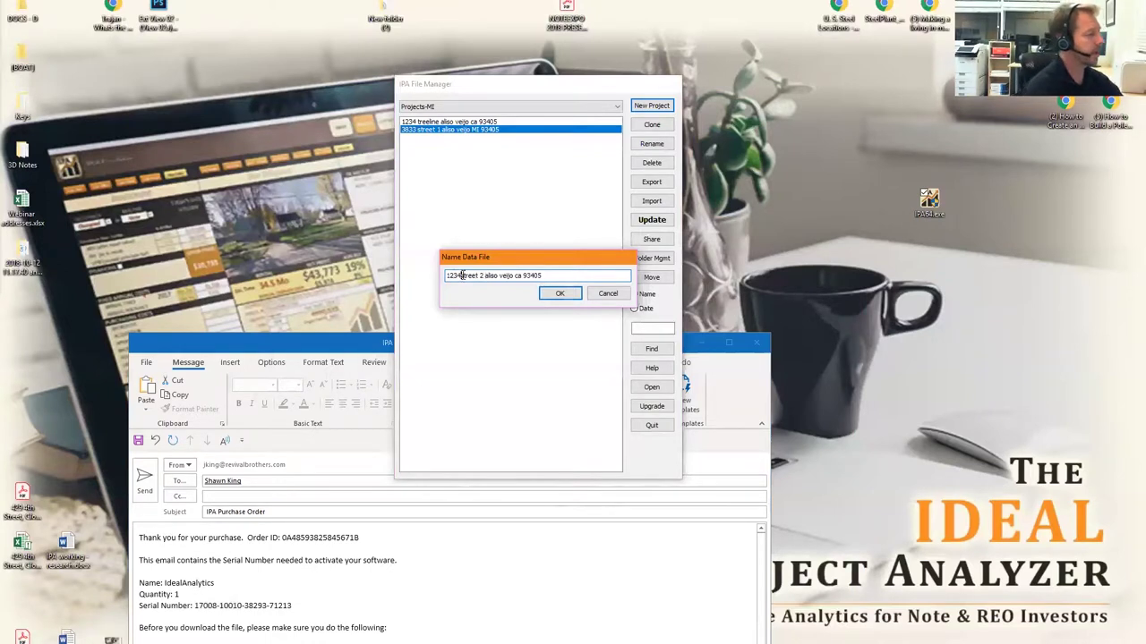
pyautogui.click(559, 294)
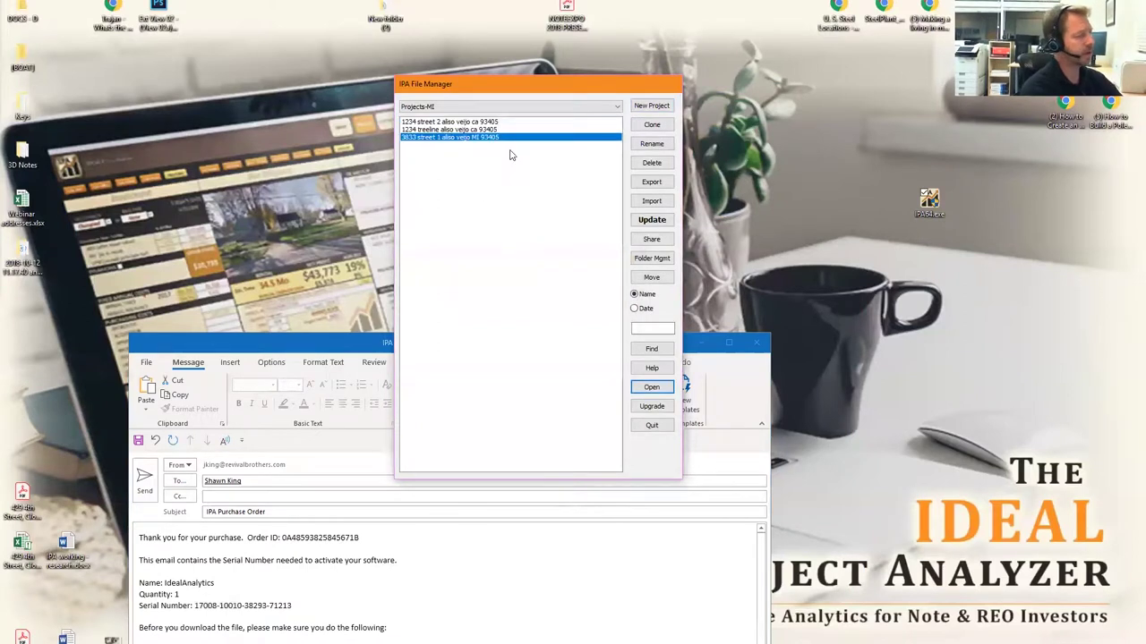
# Change the state in the first project's name from ca to MI.
pyautogui.click(504, 122)
pyautogui.click(607, 107)
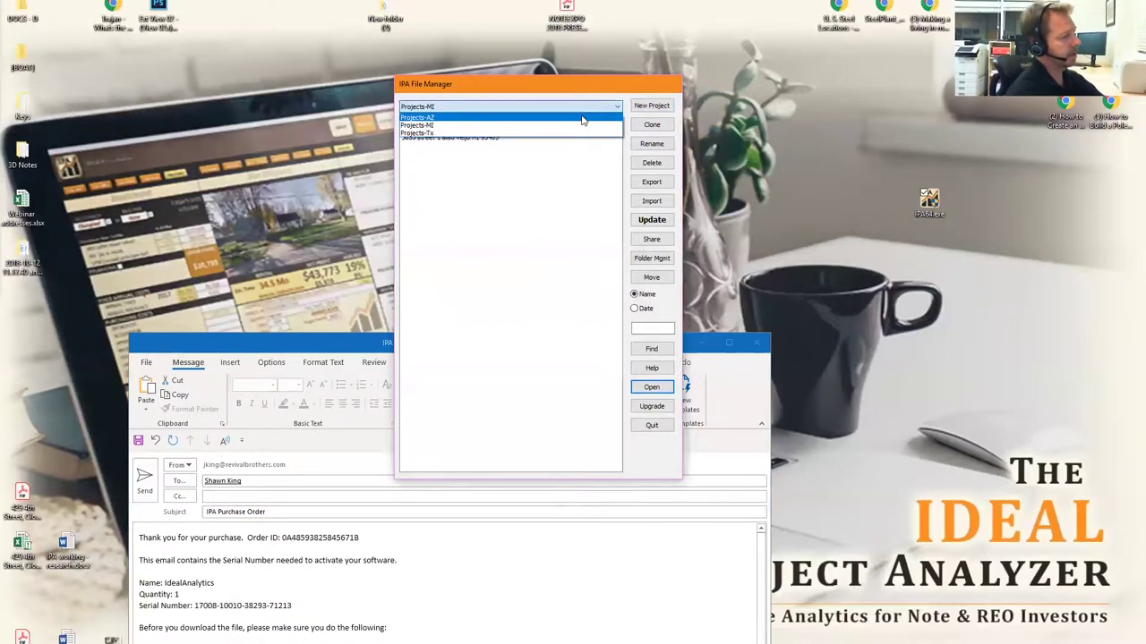
pyautogui.click(582, 118)
pyautogui.click(580, 107)
pyautogui.click(576, 125)
pyautogui.click(483, 129)
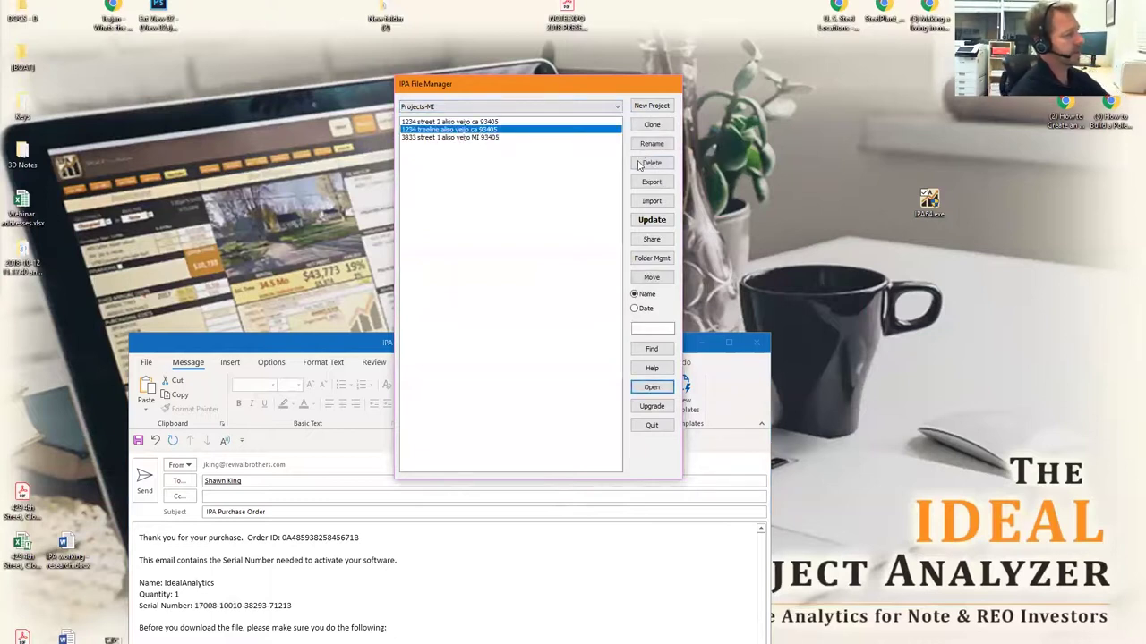
pyautogui.click(518, 274)
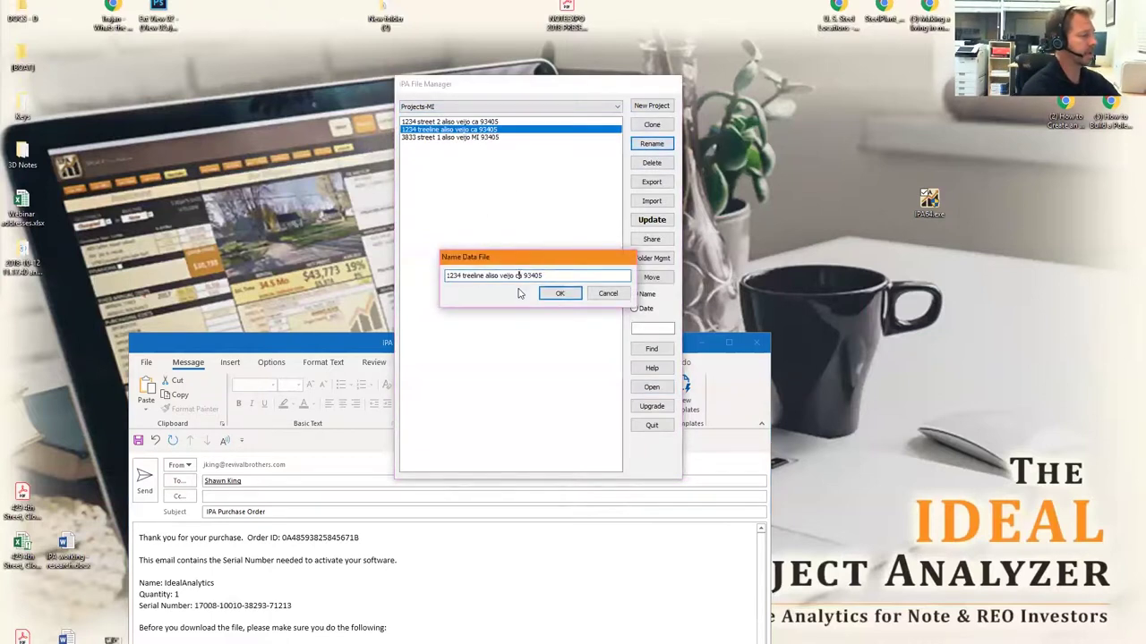
pyautogui.press('BackSpace')
pyautogui.press('Delete')
pyautogui.write('MI')
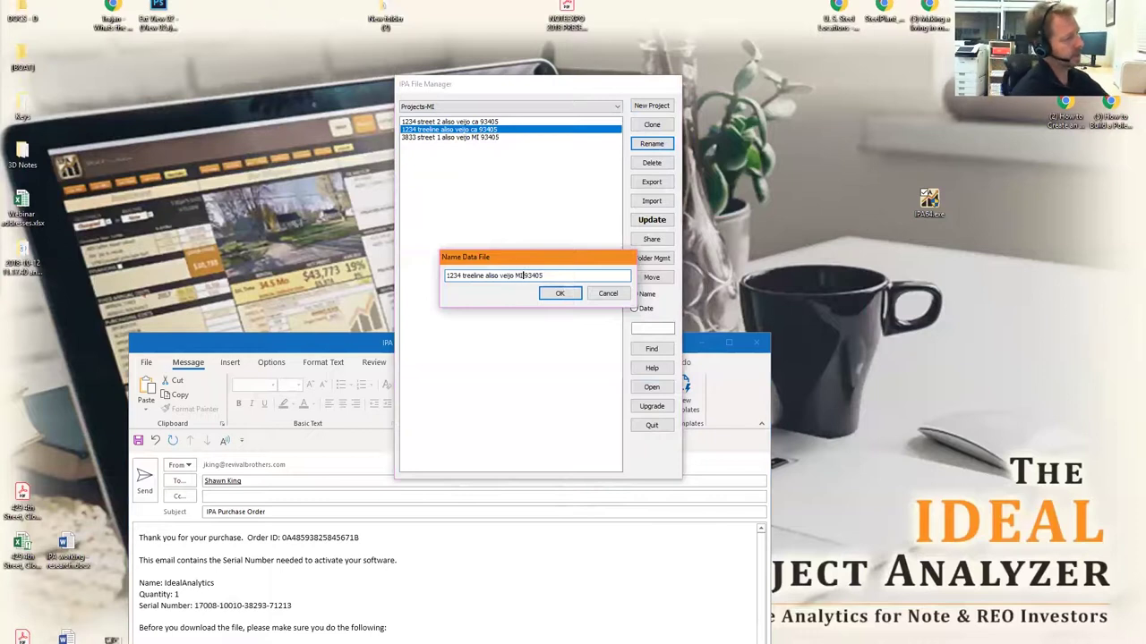
pyautogui.click(559, 293)
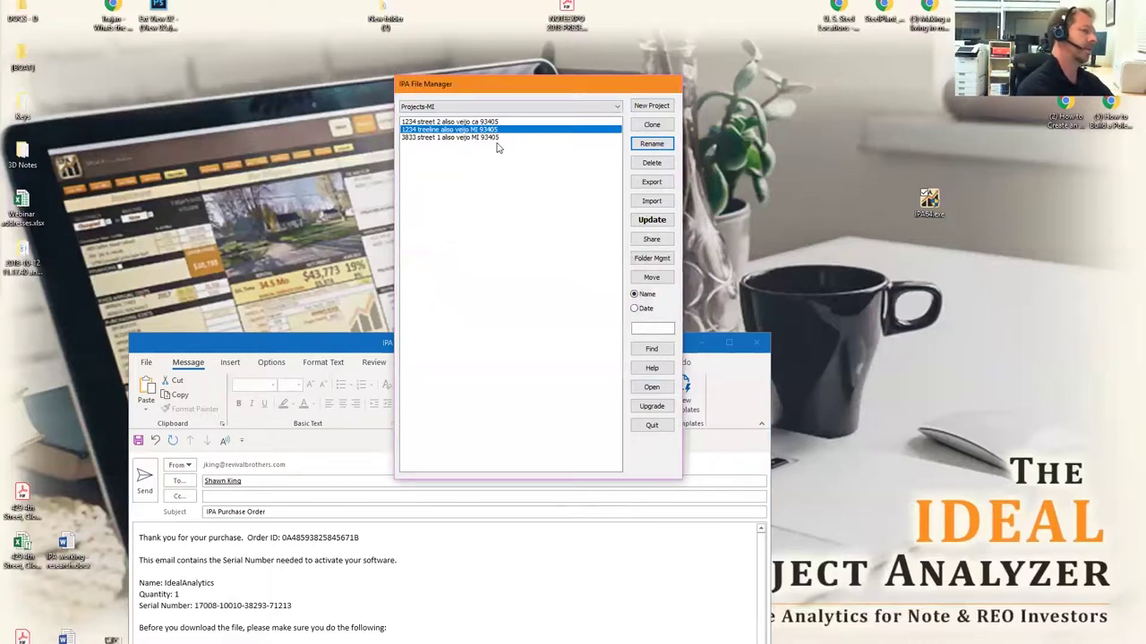
# Change the state in the street 2 project's name from ca to MI.
pyautogui.click(475, 122)
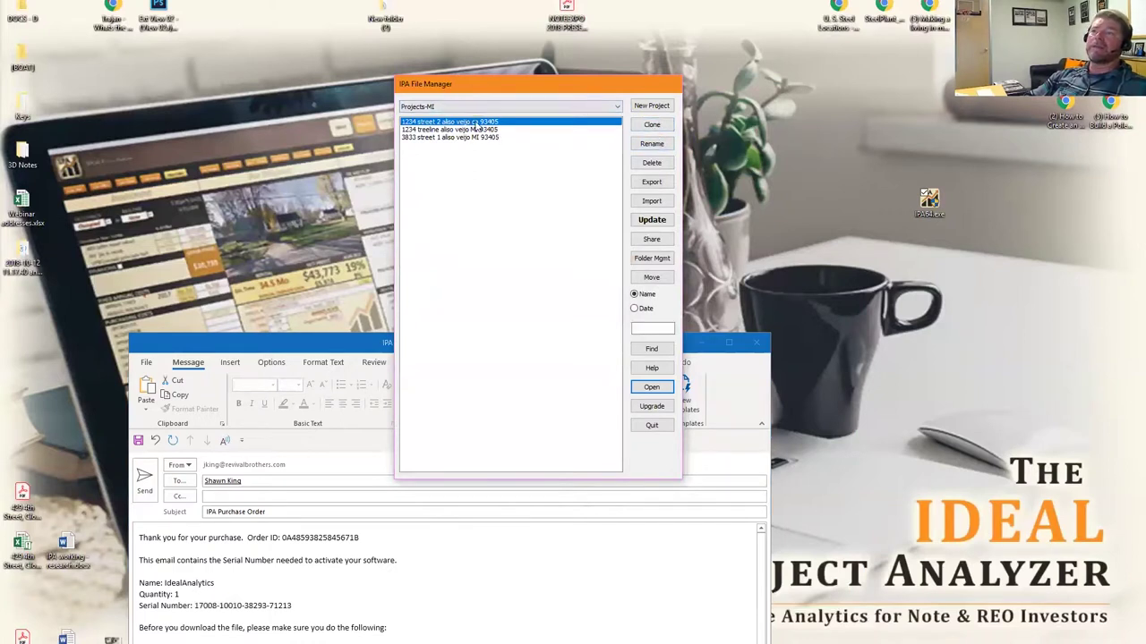
pyautogui.click(651, 144)
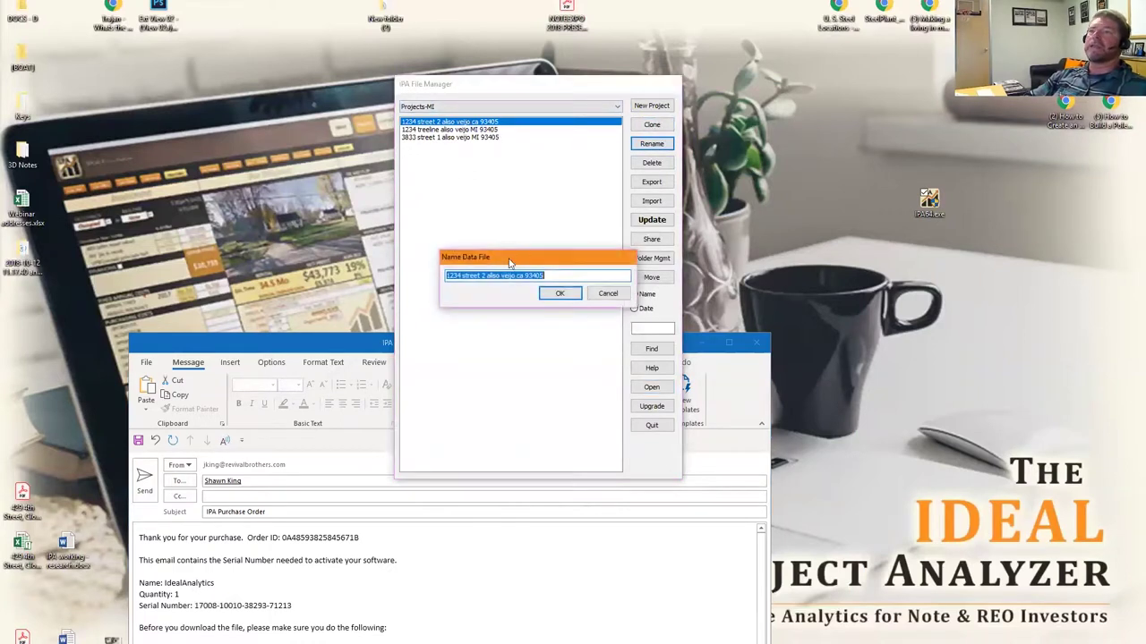
pyautogui.click(524, 275)
pyautogui.press('BackSpace')
pyautogui.press('BackSpace')
pyautogui.write('mi')
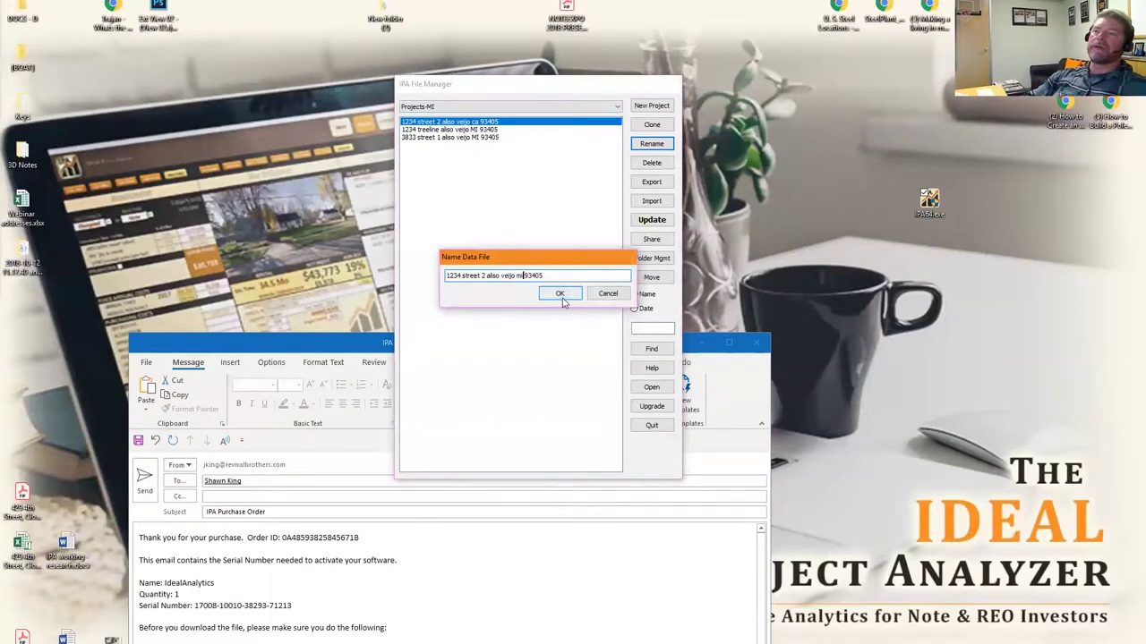
pyautogui.press('BackSpace')
pyautogui.press('BackSpace')
pyautogui.write('MI')
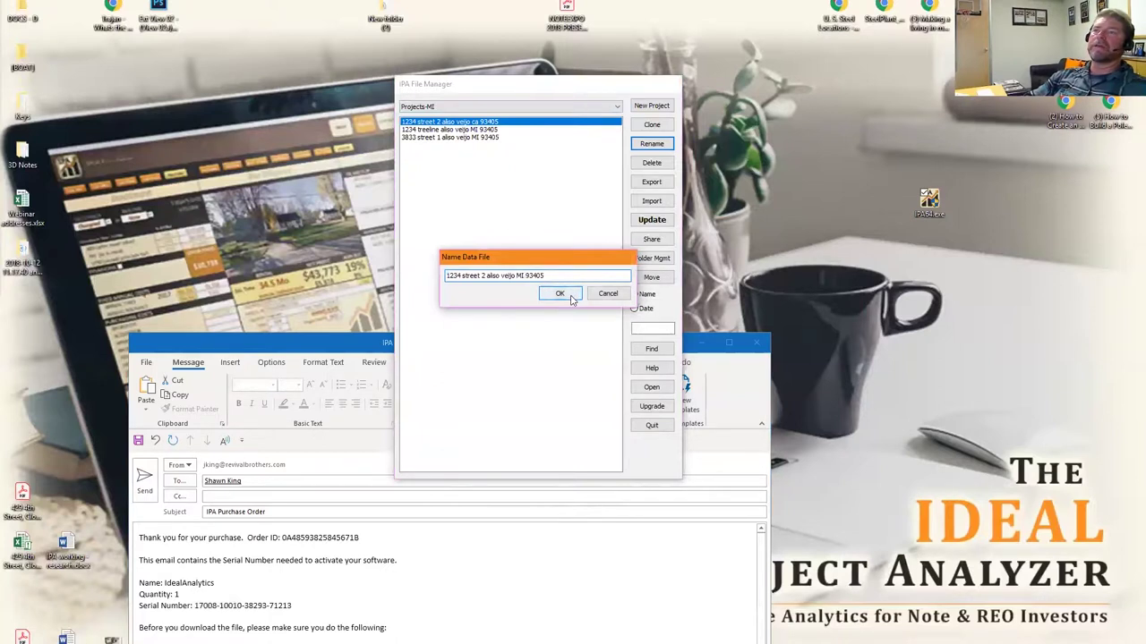
pyautogui.click(574, 300)
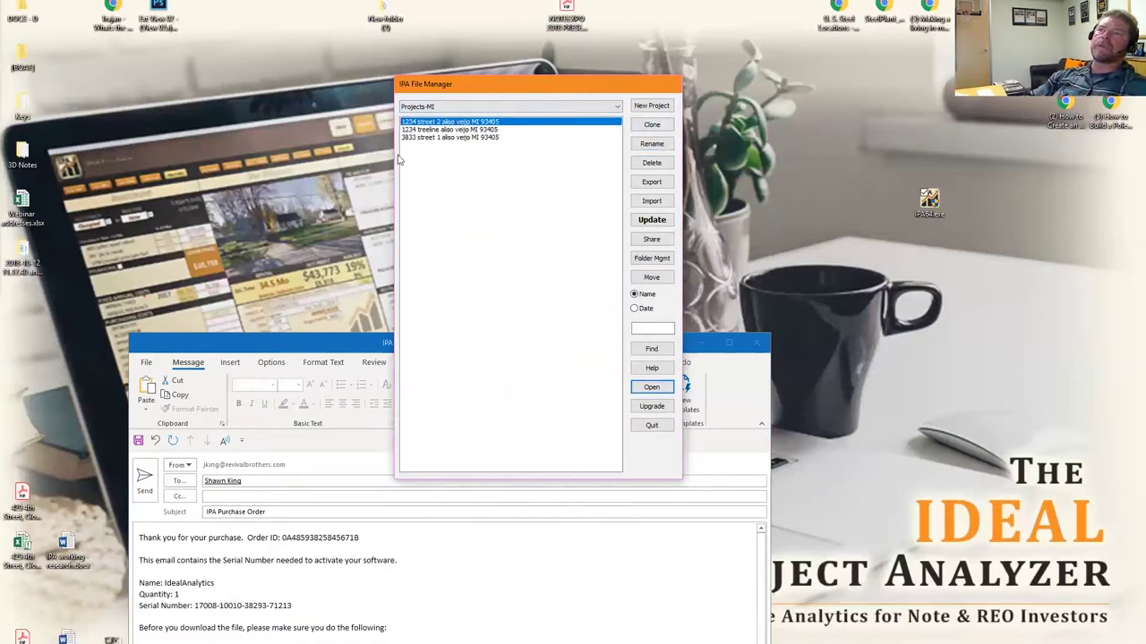
# Search the Projects-MI project list for 'street 1'.
pyautogui.click(489, 111)
pyautogui.click(491, 112)
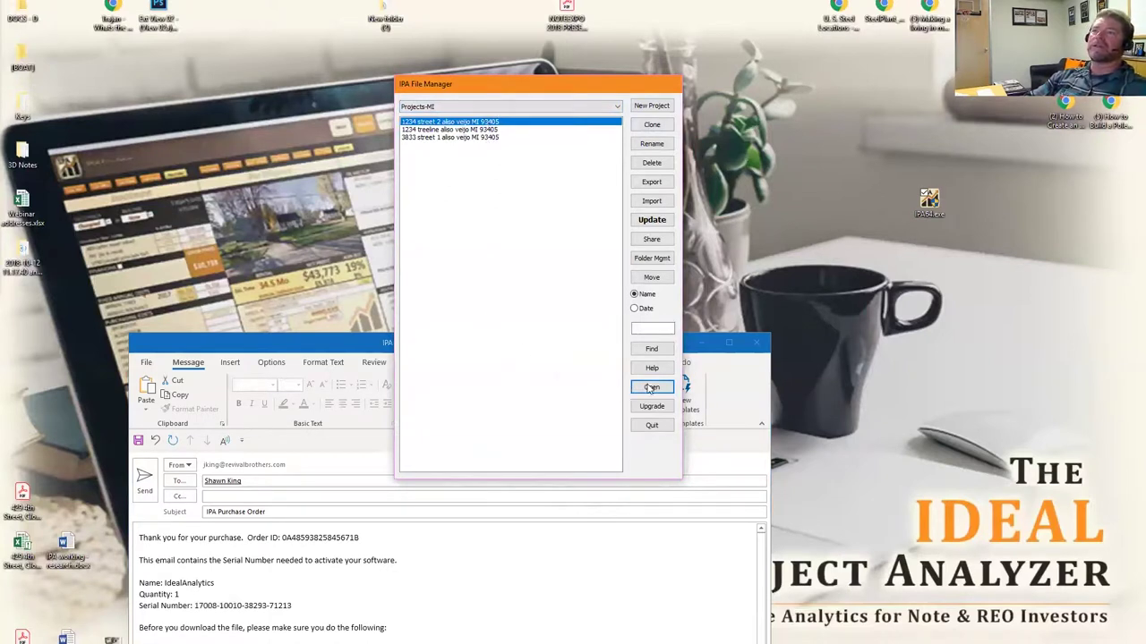
pyautogui.click(649, 329)
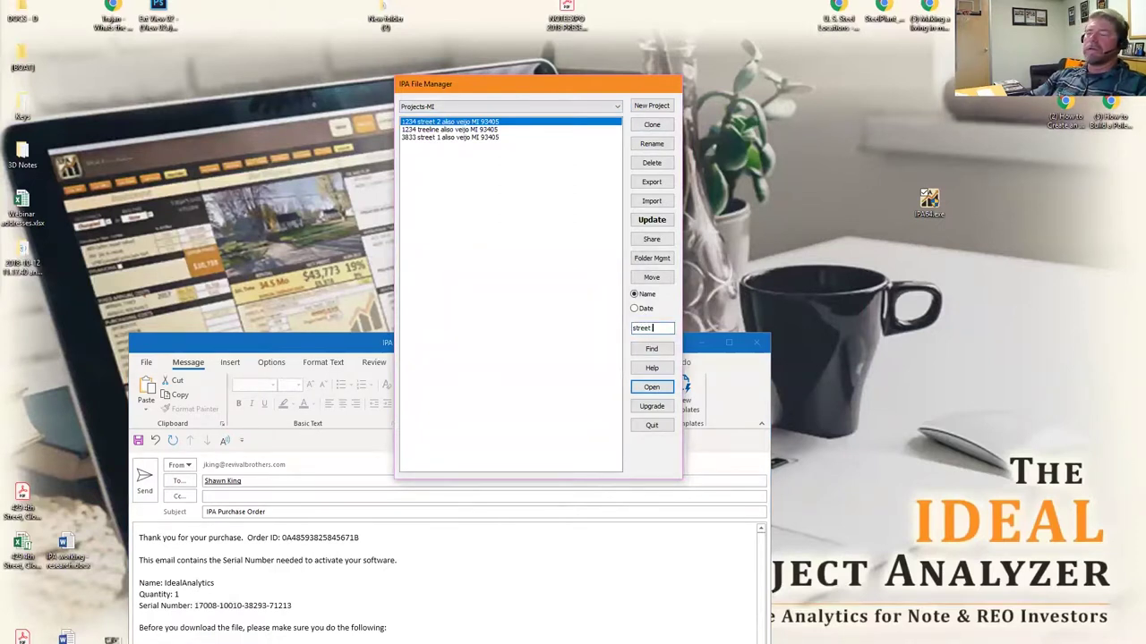
pyautogui.click(662, 350)
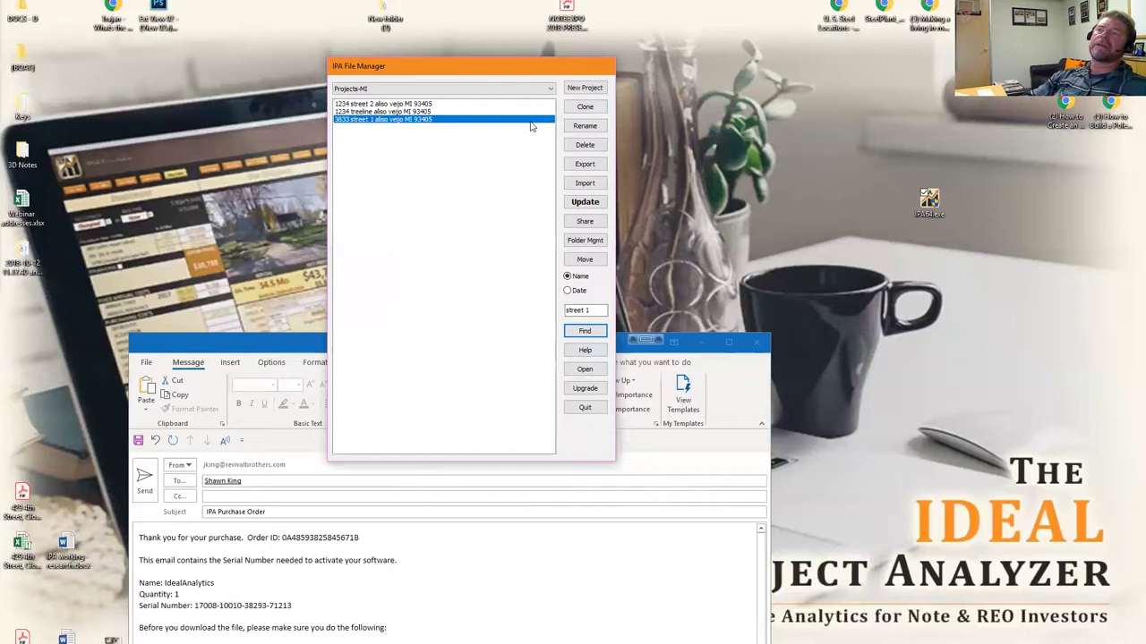
# Create a new project in Projects-MI with the plain name 'name'.
pyautogui.moveTo(465, 69); pyautogui.dragTo(480, 59)
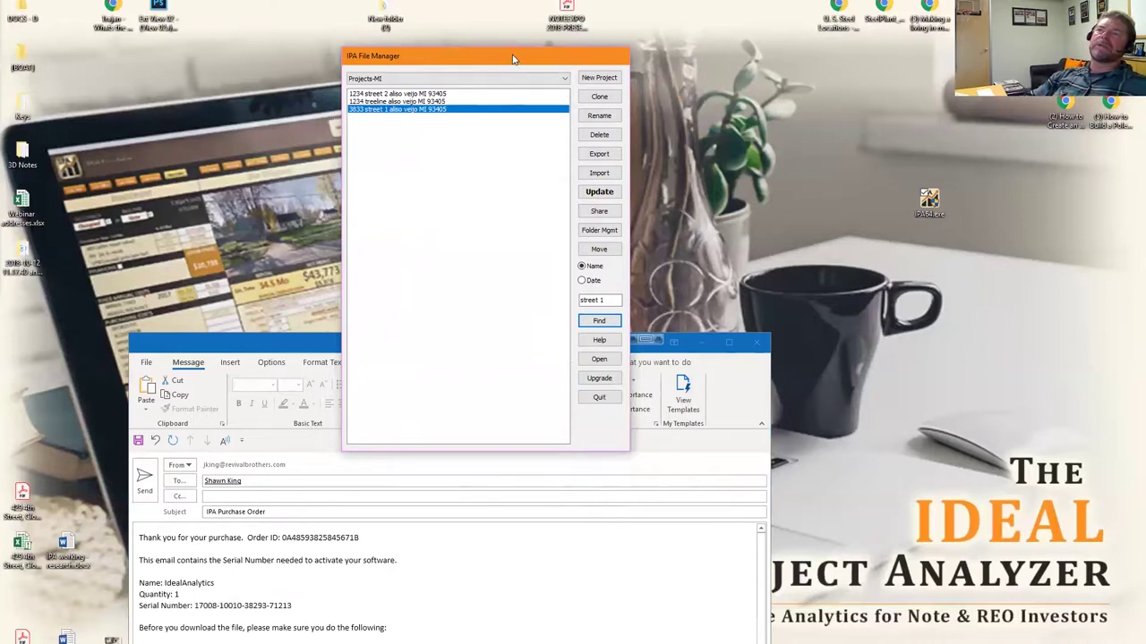
pyautogui.moveTo(513, 59); pyautogui.dragTo(503, 47)
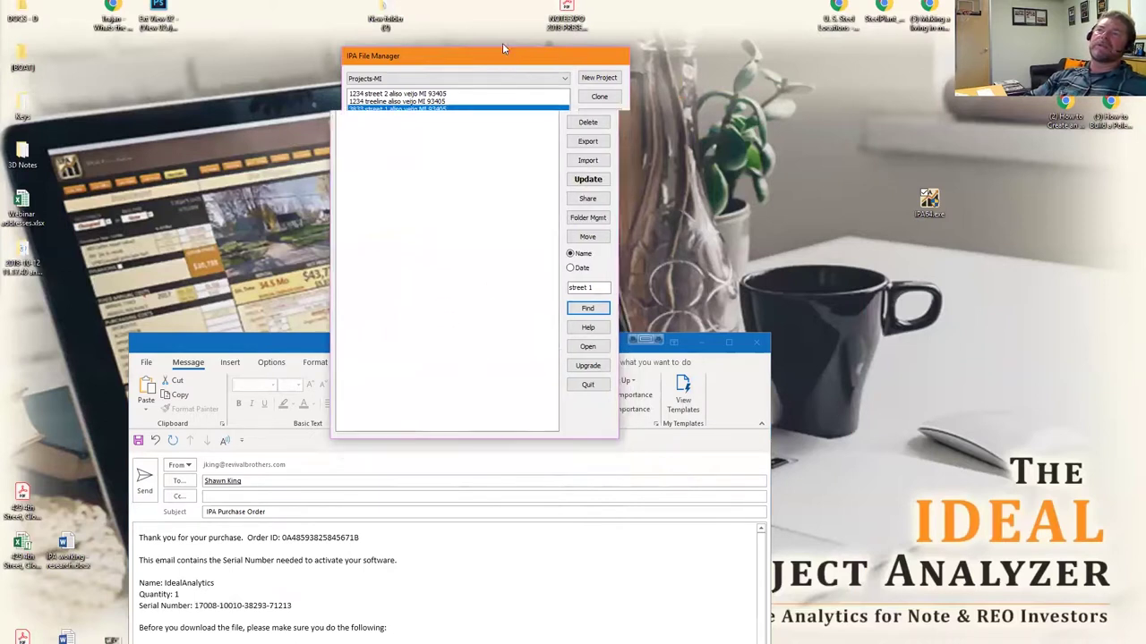
pyautogui.click(588, 65)
pyautogui.write('d')
pyautogui.press('BackSpace')
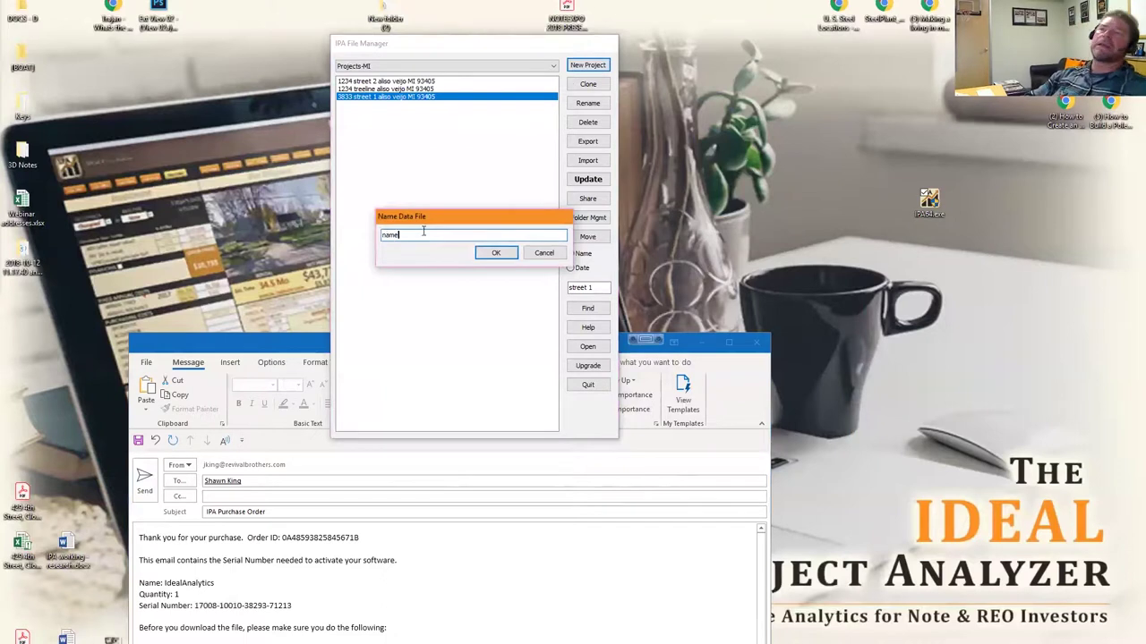
pyautogui.click(493, 252)
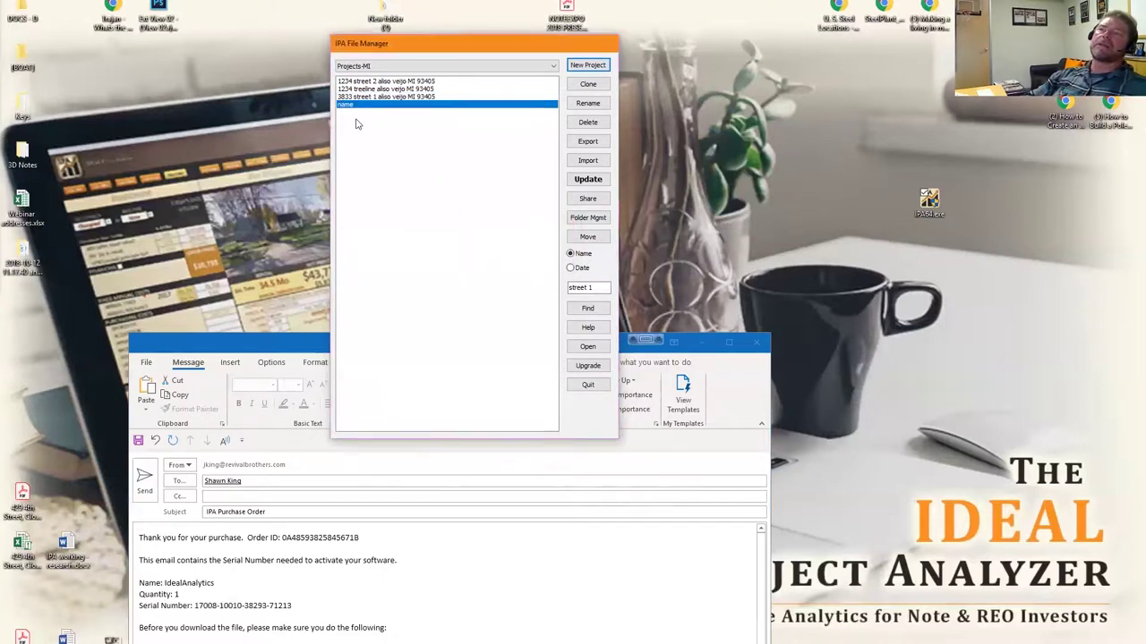
# Select each project in the list in turn, ending on 'name'.
pyautogui.click(379, 81)
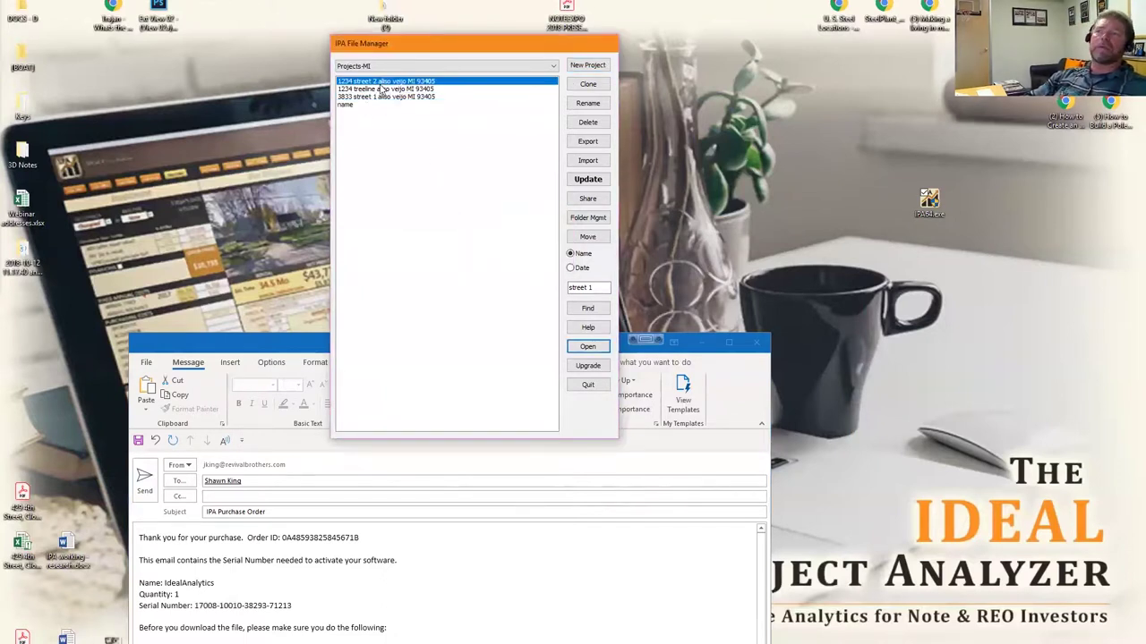
pyautogui.click(379, 89)
pyautogui.click(382, 97)
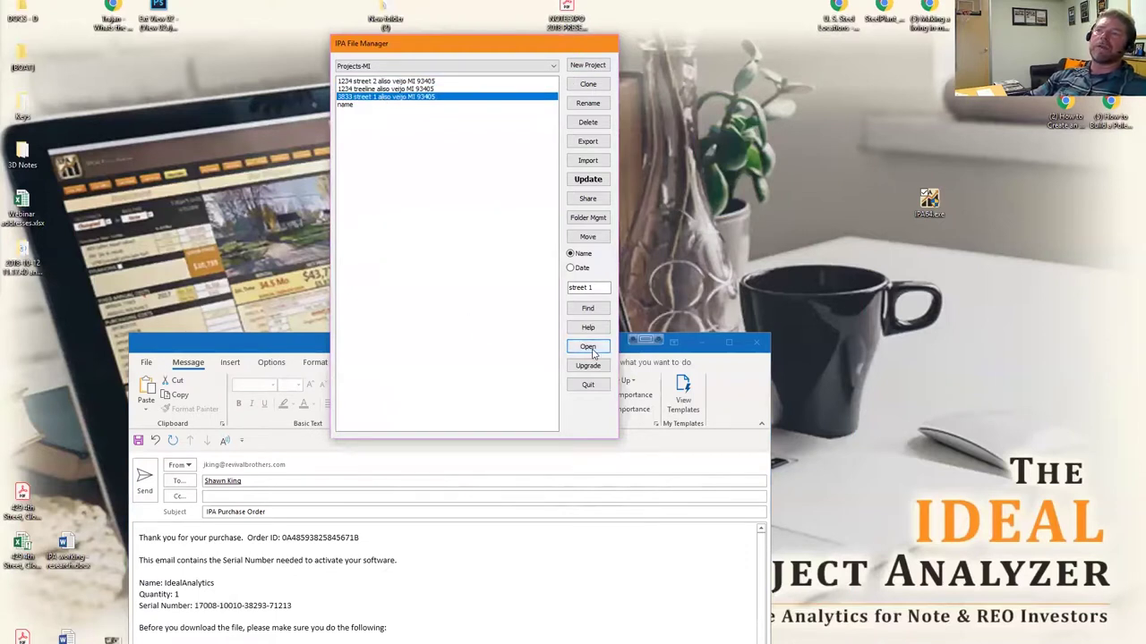
pyautogui.click(401, 159)
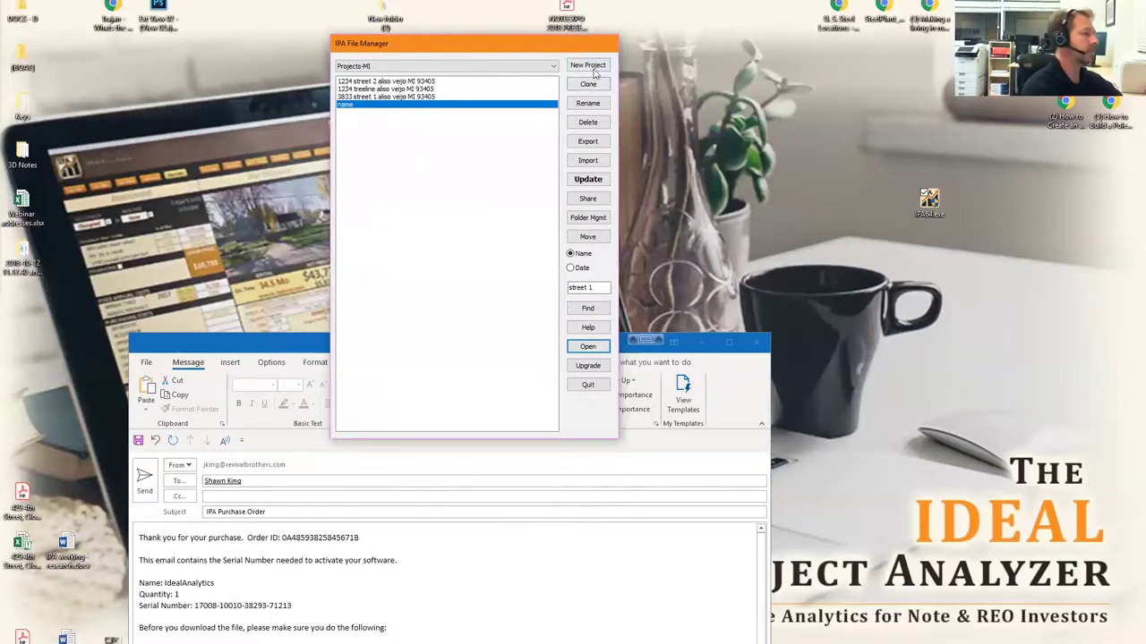
# Clone the 3833 street 1 project as a copy named 'template'.
pyautogui.click(416, 97)
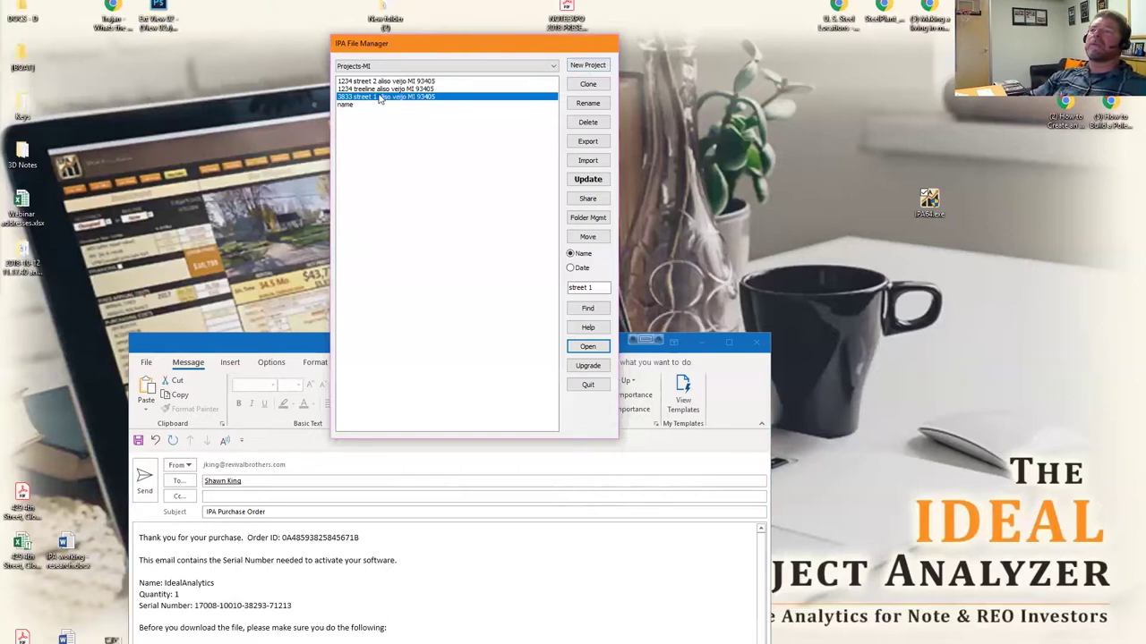
pyautogui.click(588, 84)
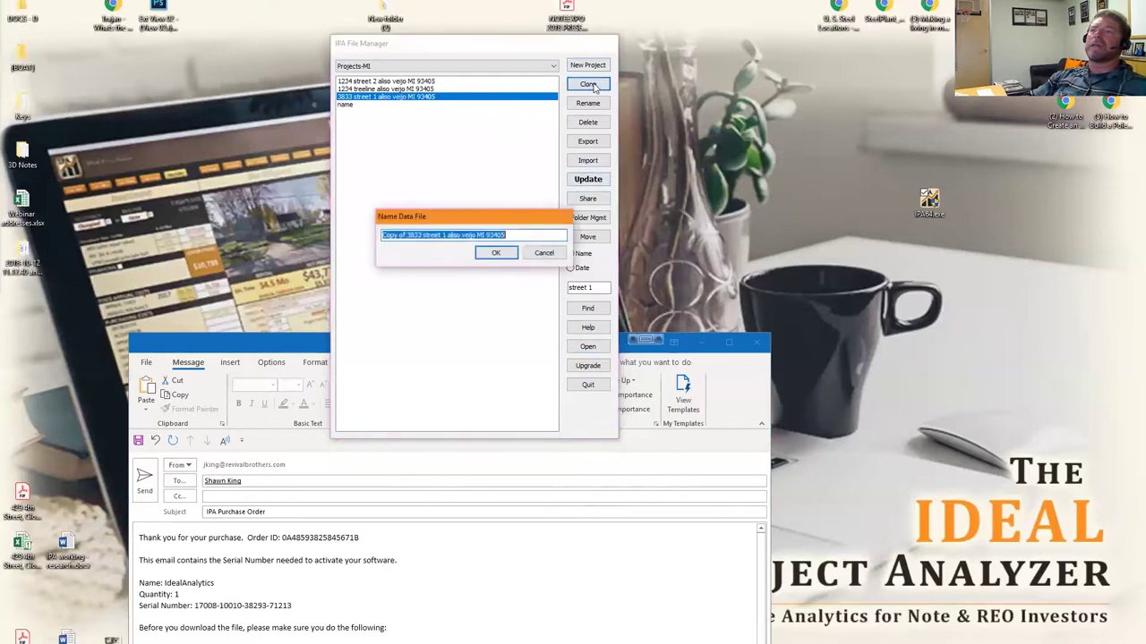
pyautogui.write('template')
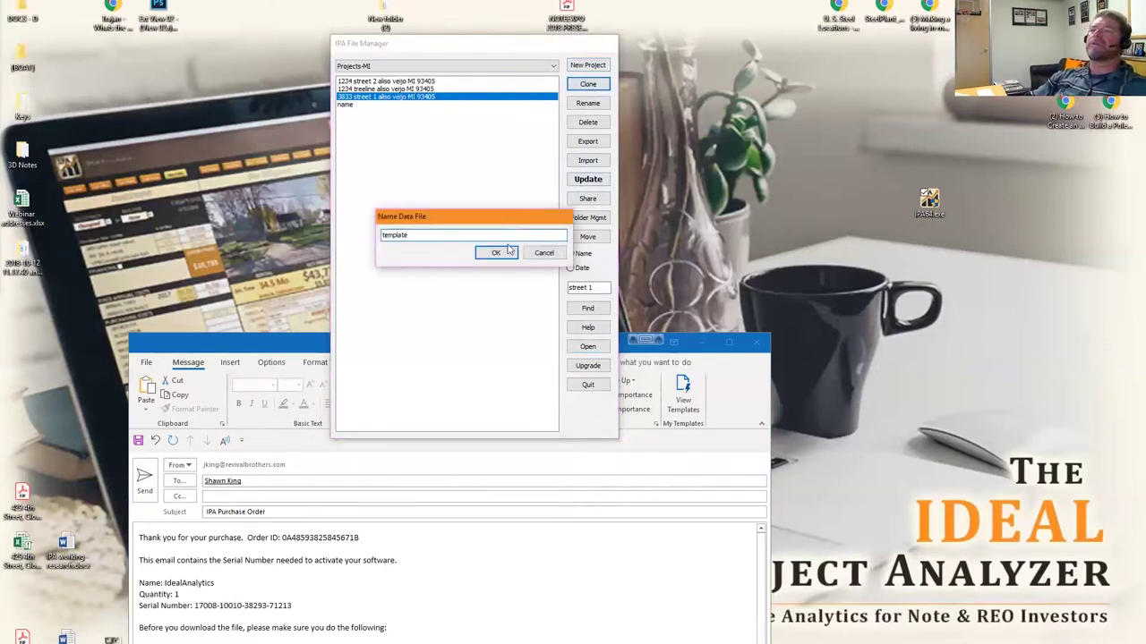
pyautogui.click(509, 251)
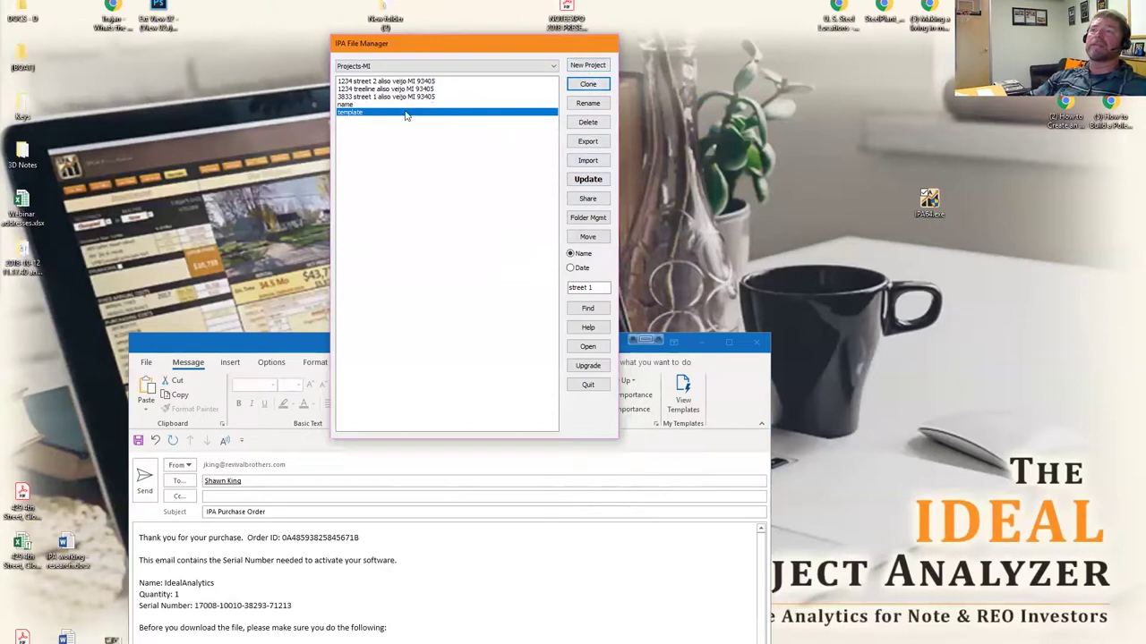
# Rename the template copy to 'qwewqeqwe'.
pyautogui.click(588, 103)
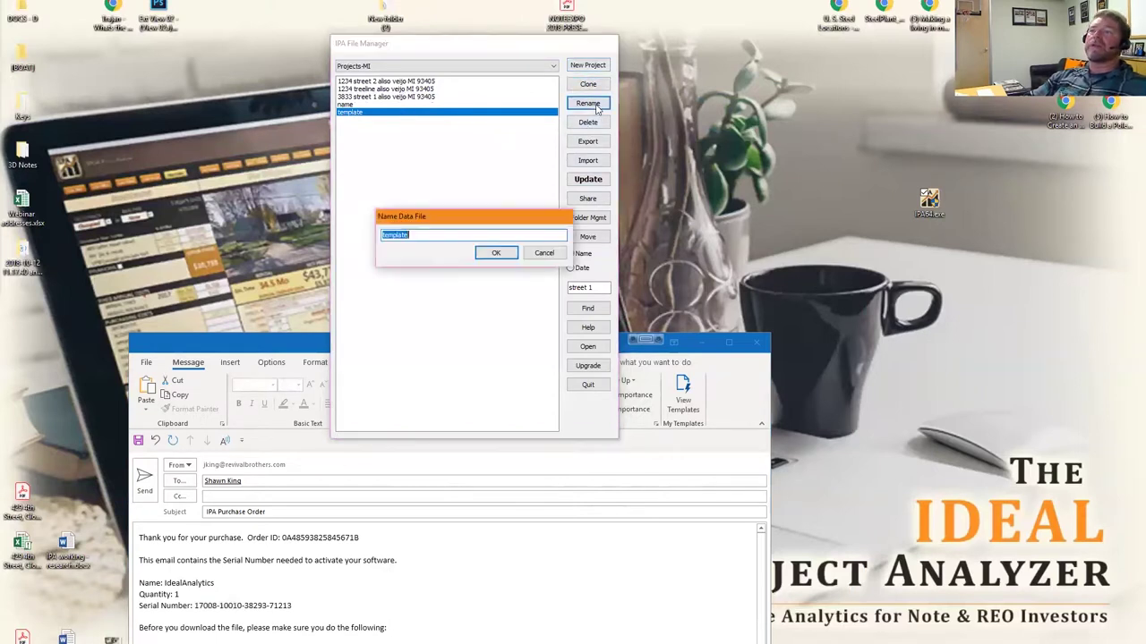
pyautogui.write('qwewqeqwe')
pyautogui.click(496, 253)
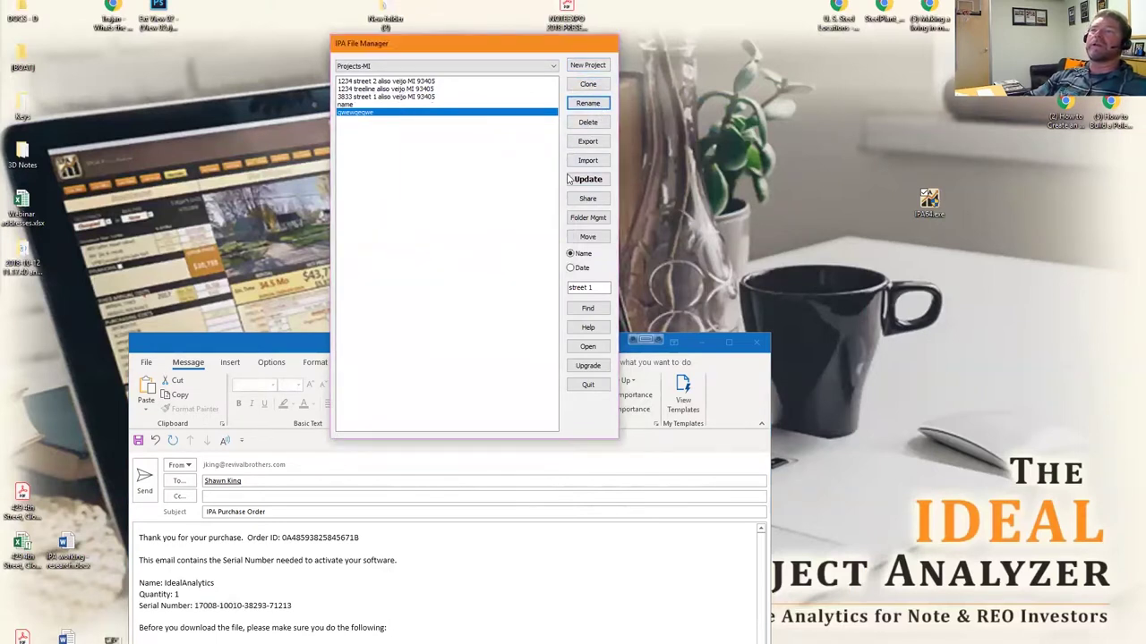
# Delete the 'qwewqeqwe' project copy and confirm the deletion.
pyautogui.click(587, 122)
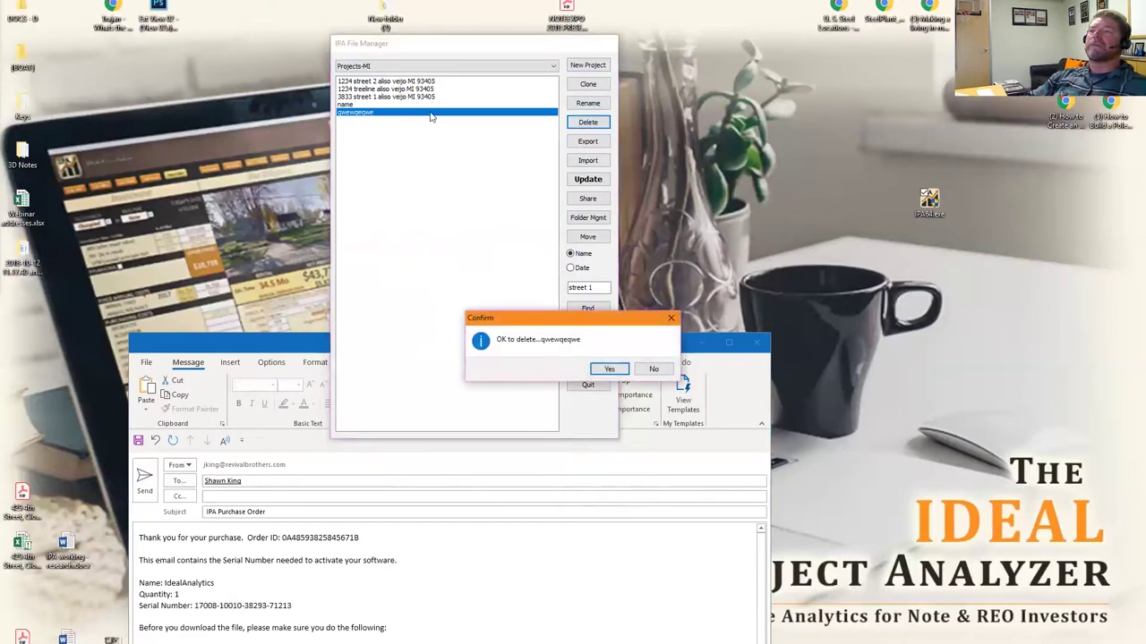
pyautogui.click(612, 370)
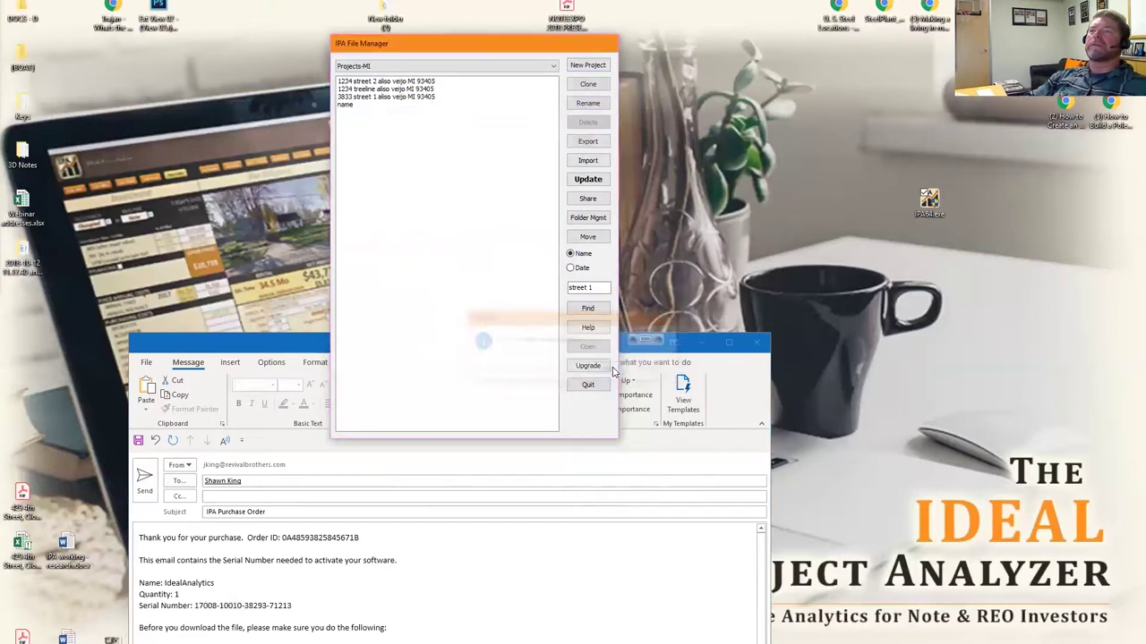
pyautogui.click(527, 133)
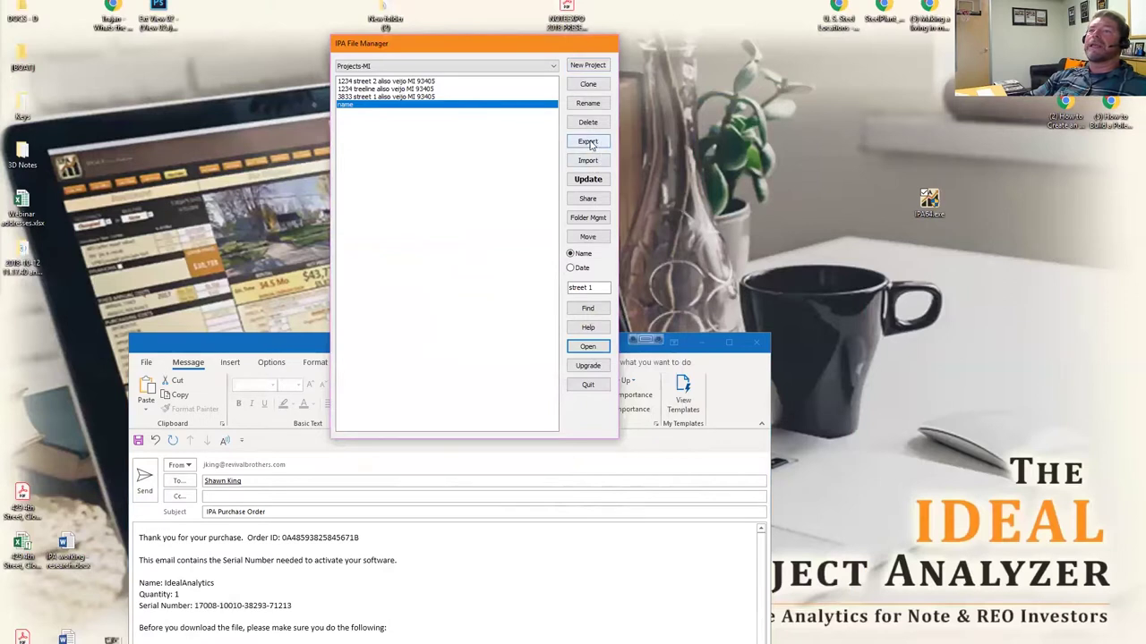
# Start exporting the 3833 street 1 project, then cancel the Save As dialog without saving.
pyautogui.click(416, 81)
pyautogui.click(417, 97)
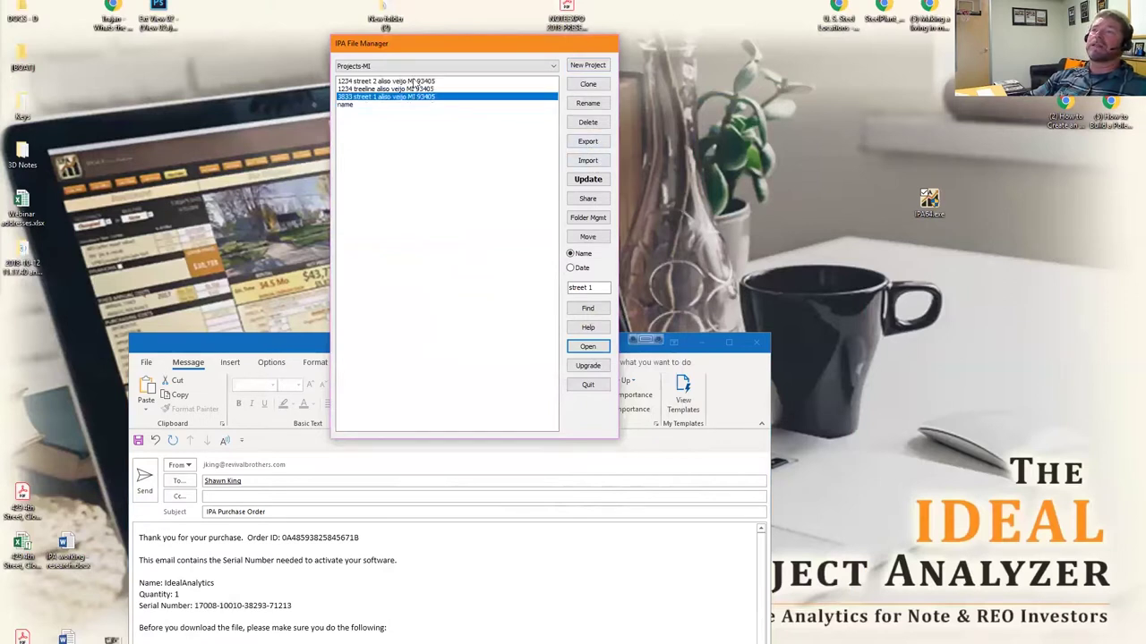
pyautogui.click(413, 82)
pyautogui.click(425, 97)
pyautogui.click(422, 81)
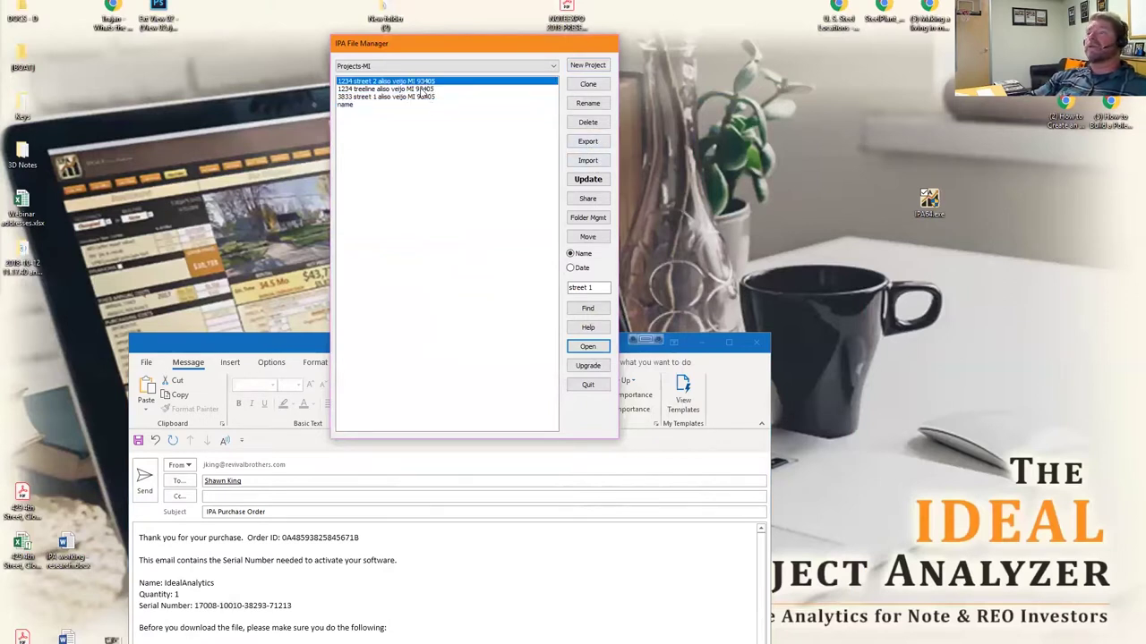
pyautogui.click(414, 97)
pyautogui.click(588, 145)
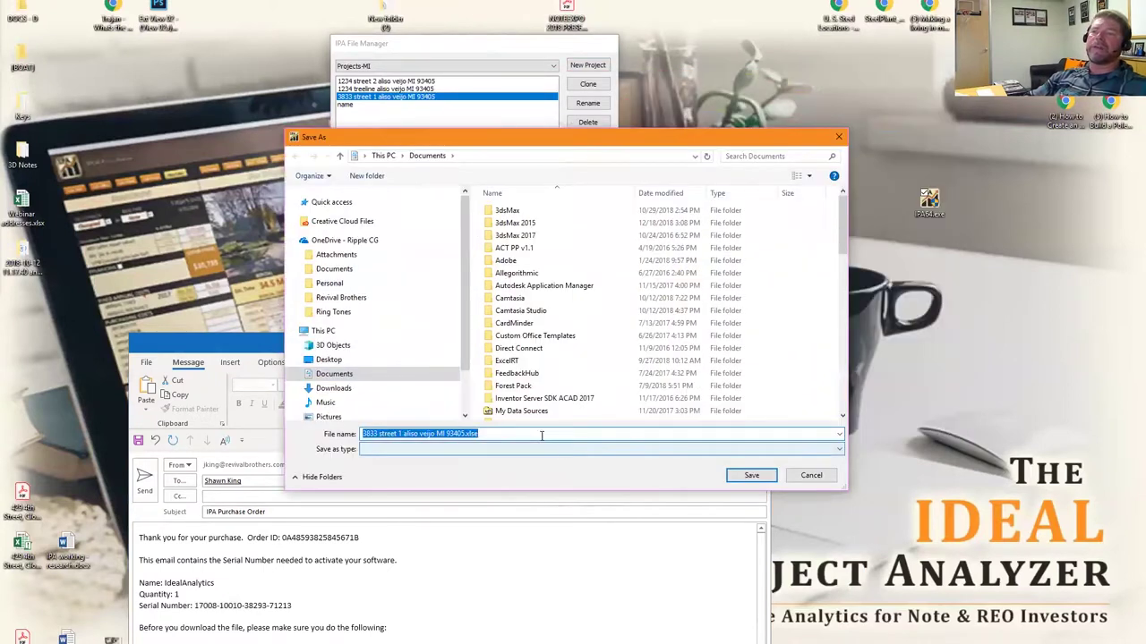
pyautogui.click(807, 478)
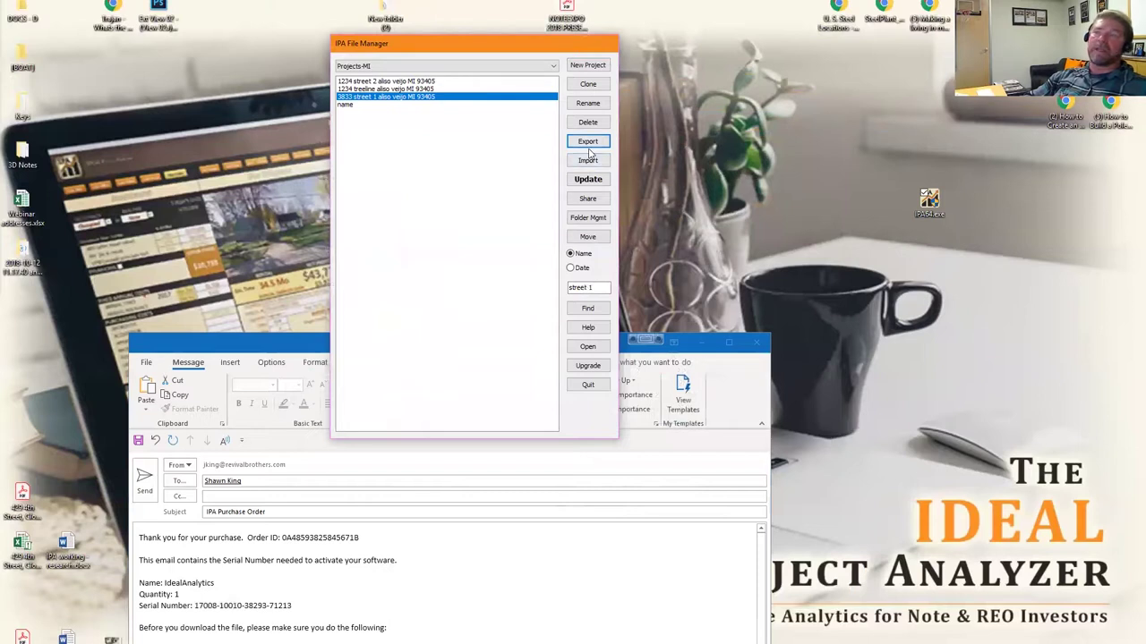
# Cancel the Import file browser without importing, and nudge the File Manager window slightly left.
pyautogui.click(588, 161)
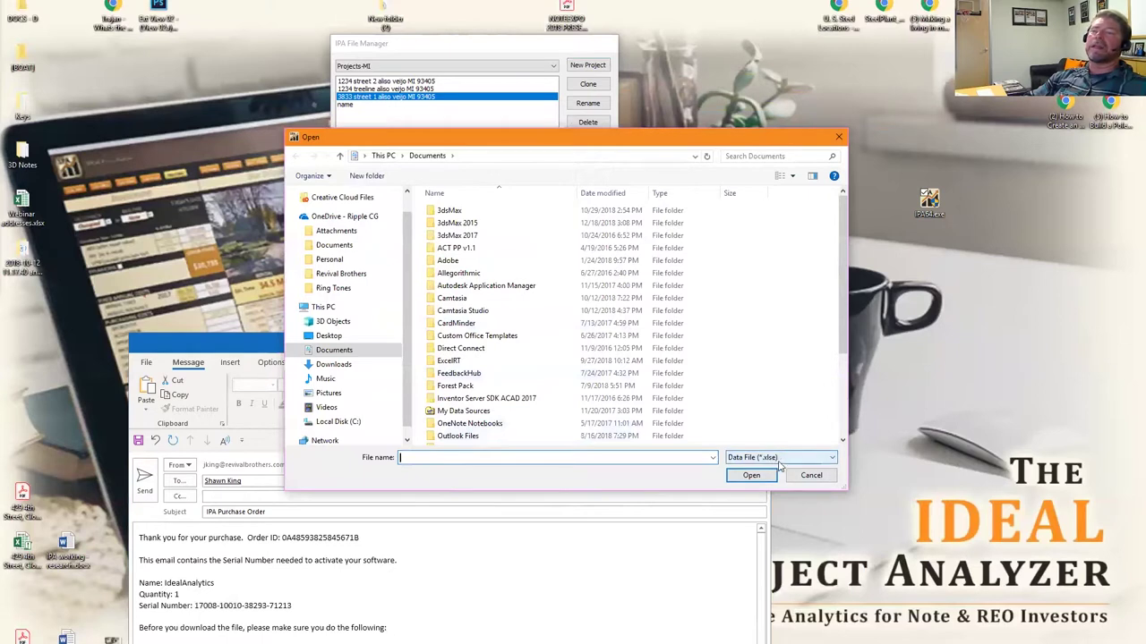
pyautogui.click(811, 475)
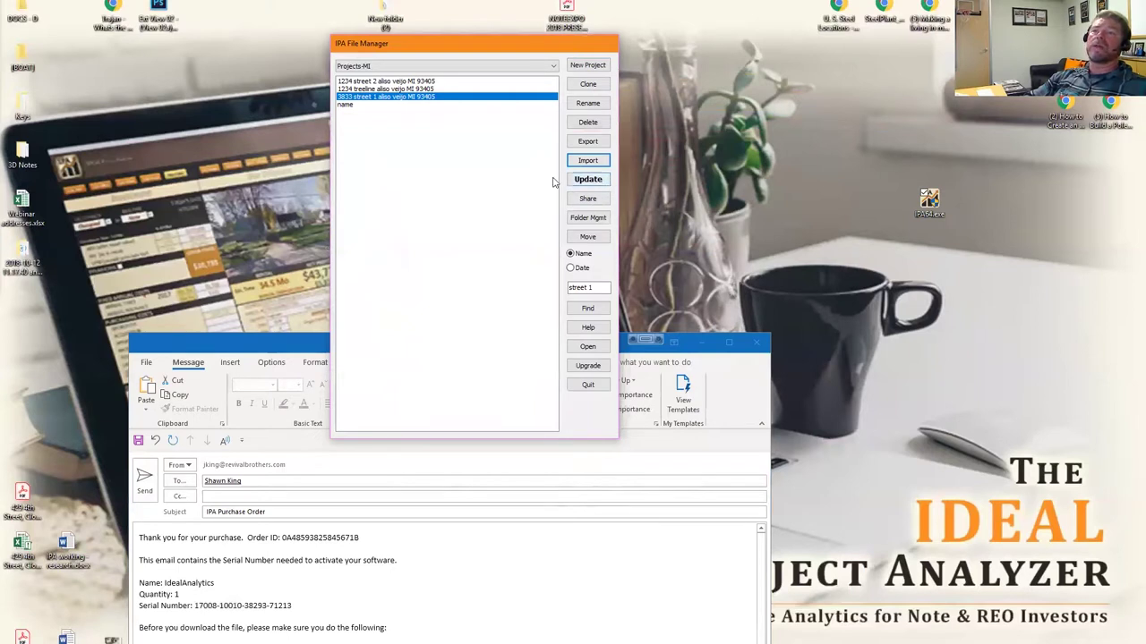
pyautogui.moveTo(511, 47); pyautogui.dragTo(501, 45)
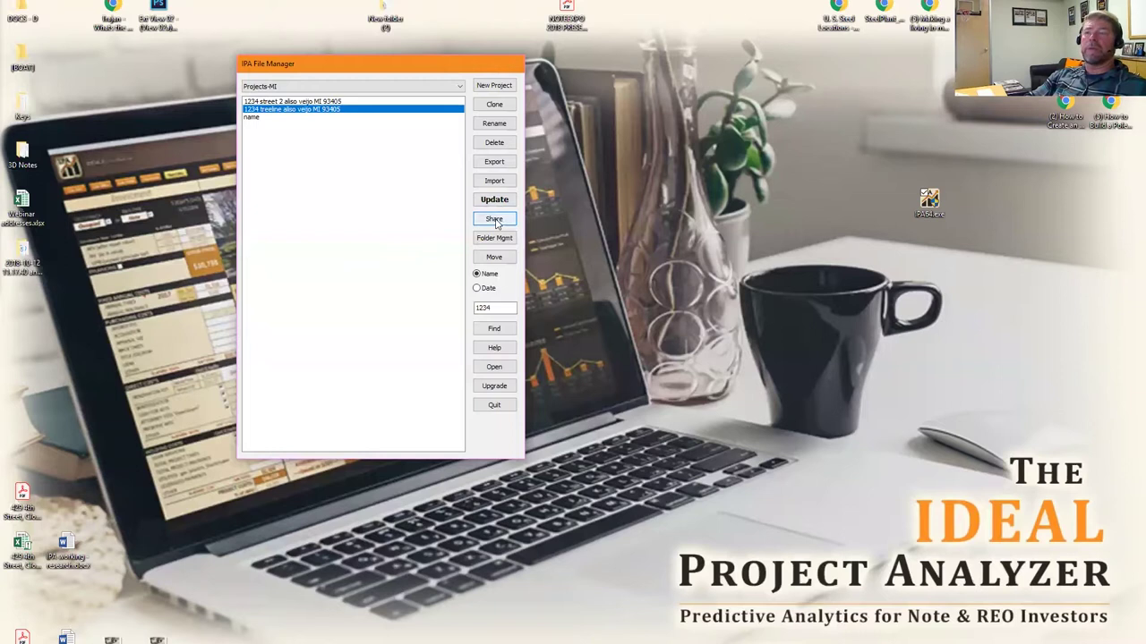
# Begin assigning a shared folder for project files, then cancel at the folder picker.
pyautogui.click(495, 220)
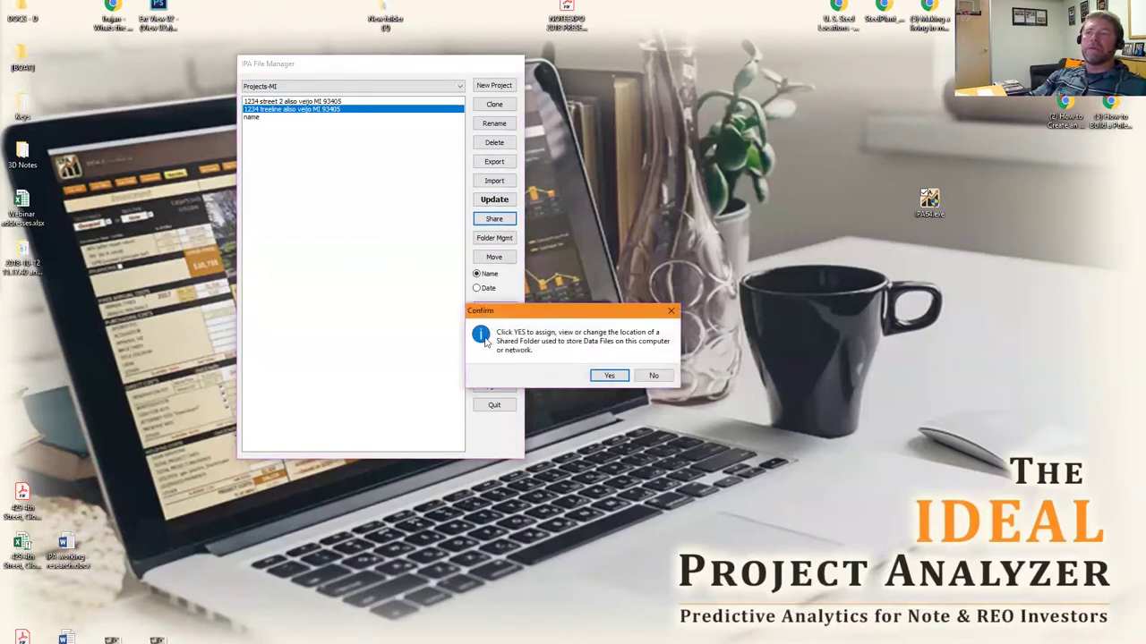
pyautogui.click(610, 375)
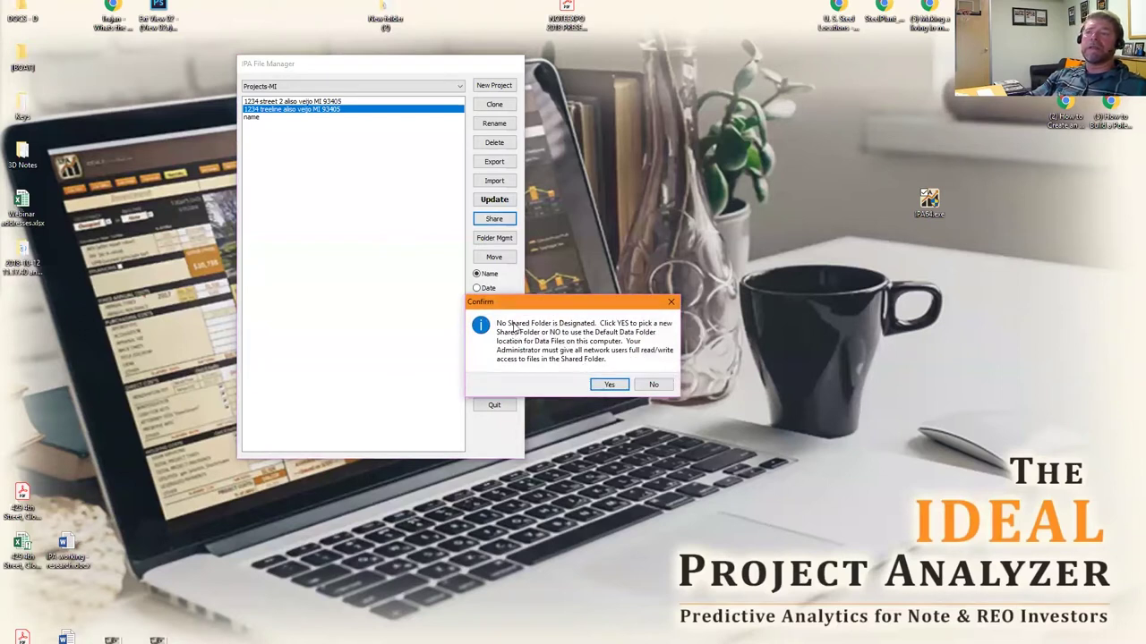
pyautogui.click(610, 384)
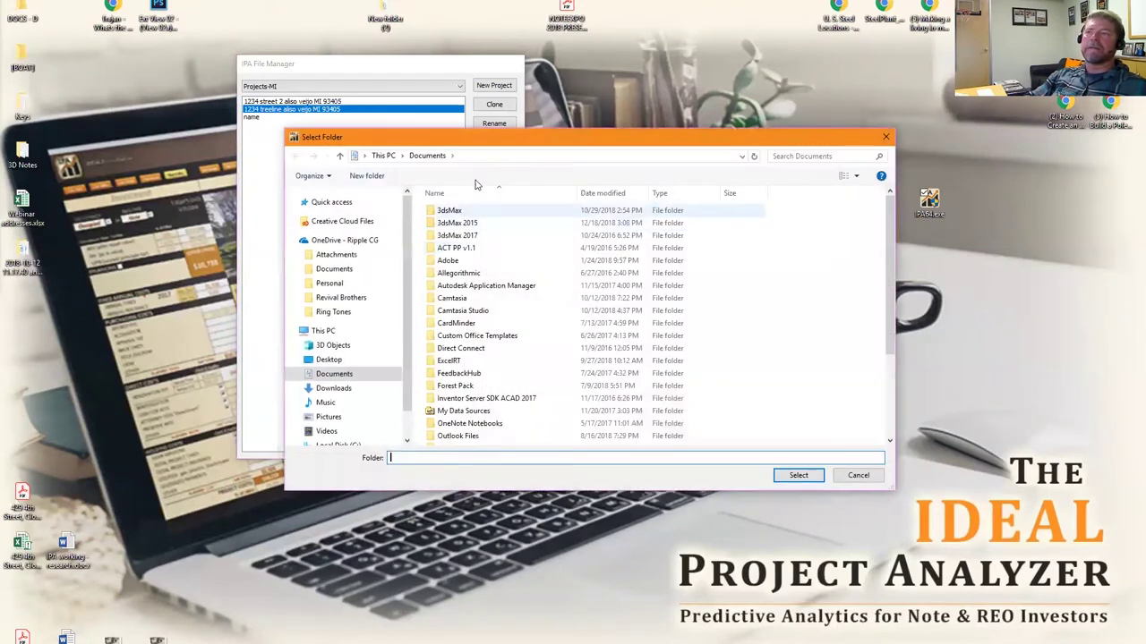
pyautogui.moveTo(504, 143); pyautogui.dragTo(630, 93)
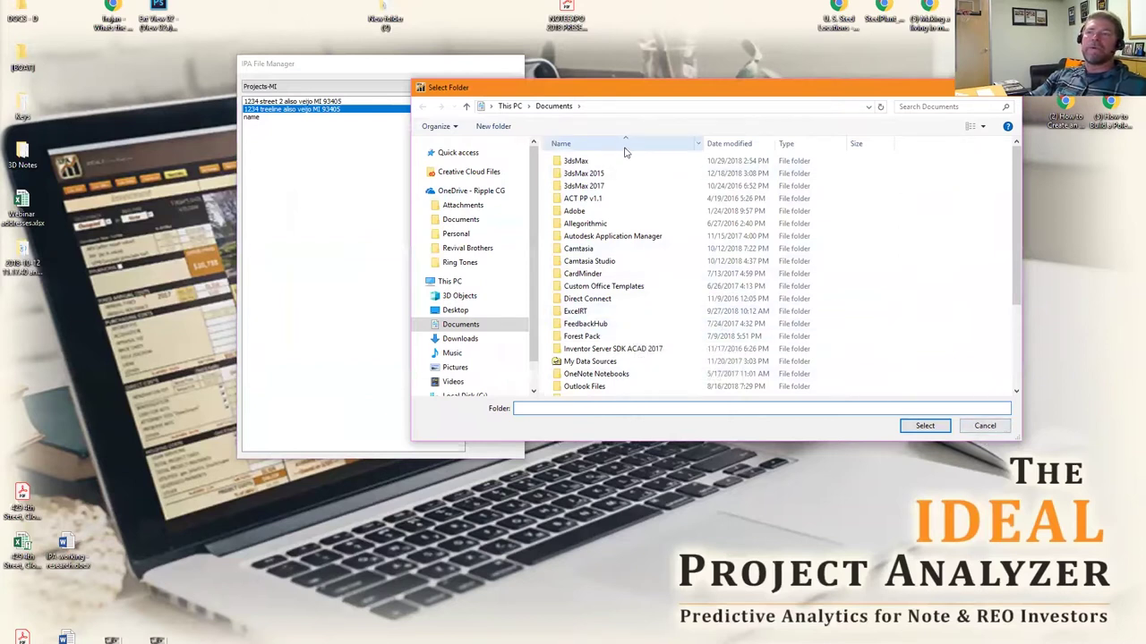
pyautogui.click(984, 426)
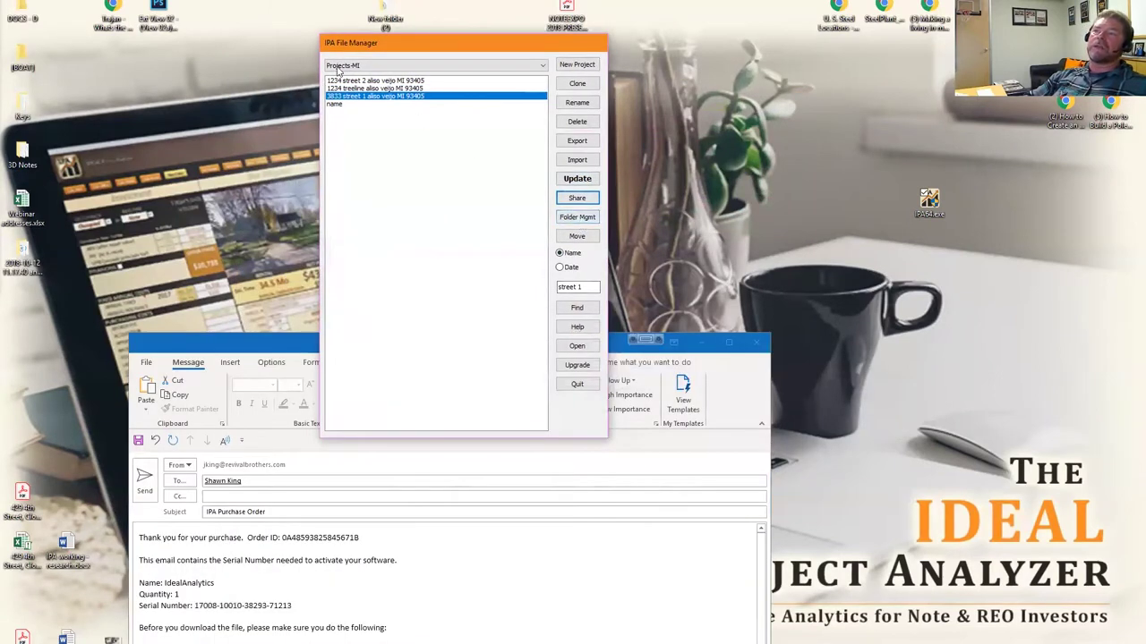
# Review the project folder list in Folder Mgmt, keeping Projects-MI shown.
pyautogui.click(386, 66)
pyautogui.click(375, 83)
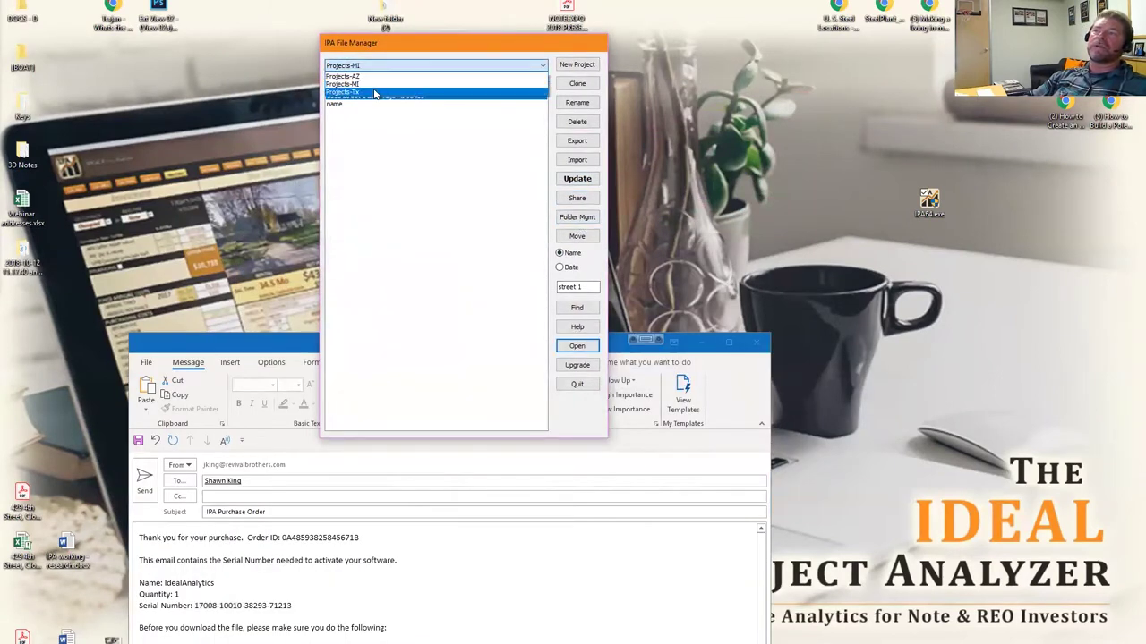
pyautogui.click(580, 217)
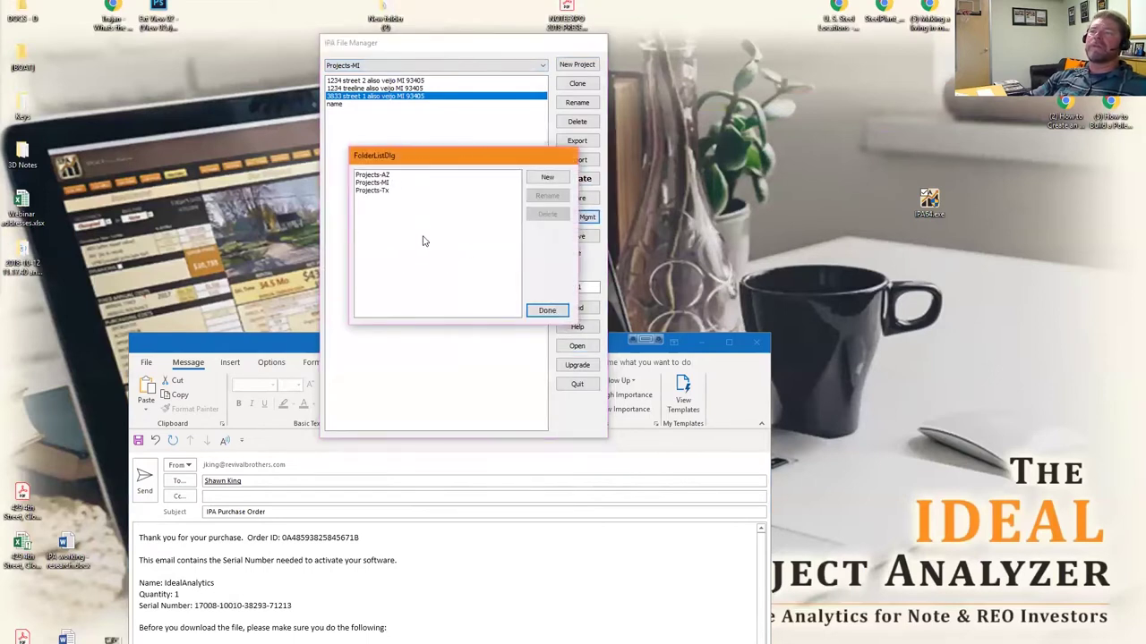
pyautogui.click(547, 311)
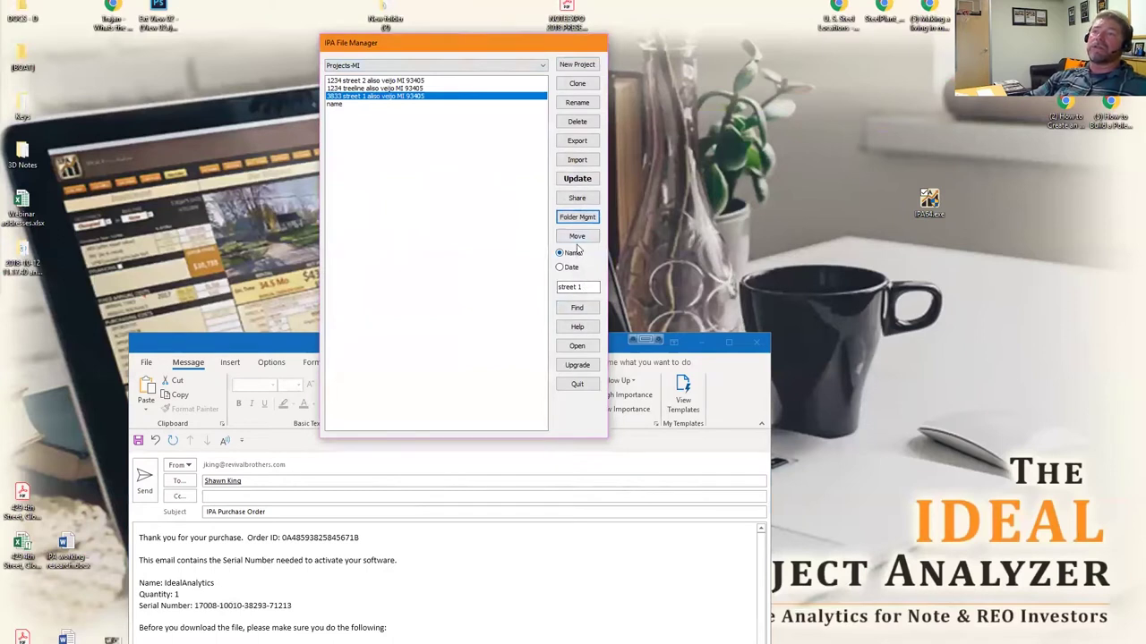
# Move the 3833 street 1 project into the Projects-Tx folder.
pyautogui.click(403, 98)
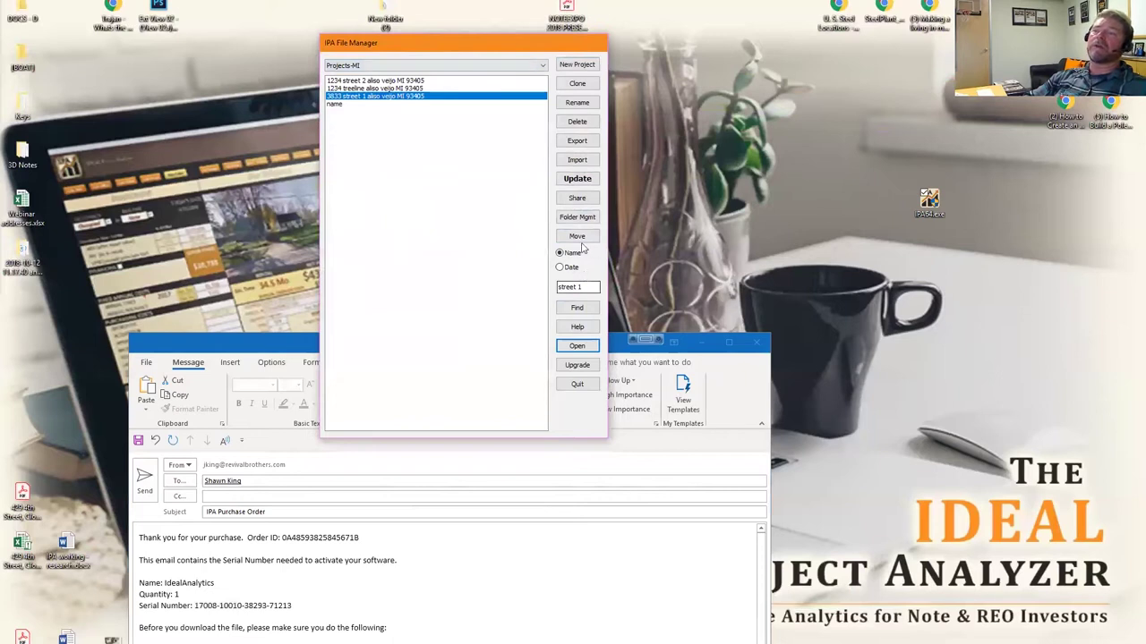
pyautogui.click(575, 237)
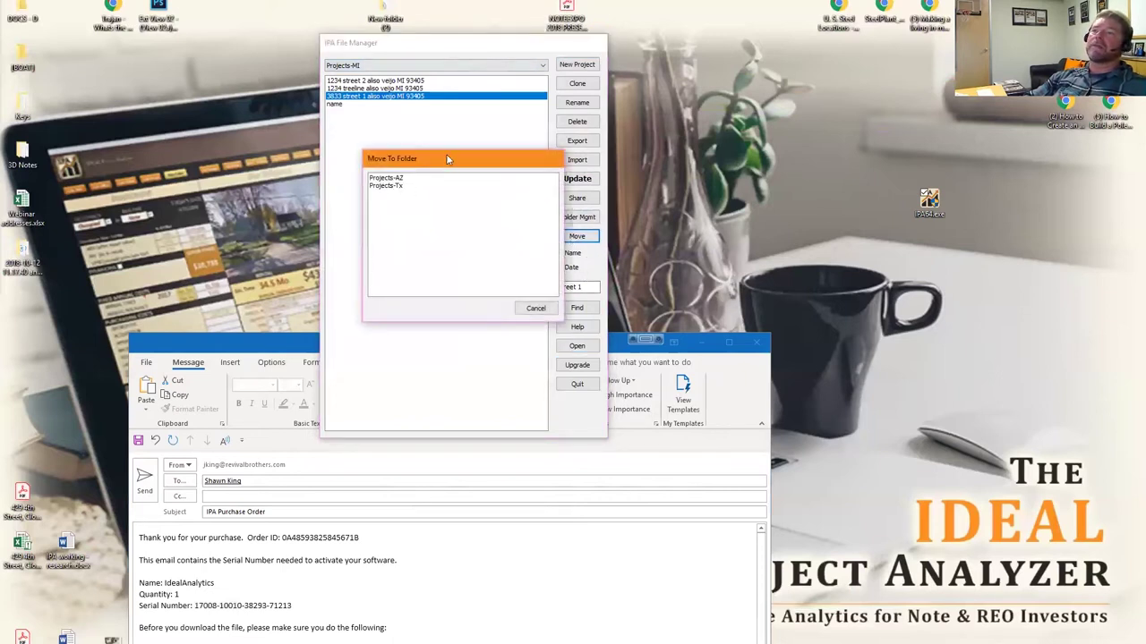
pyautogui.moveTo(441, 158); pyautogui.dragTo(386, 146)
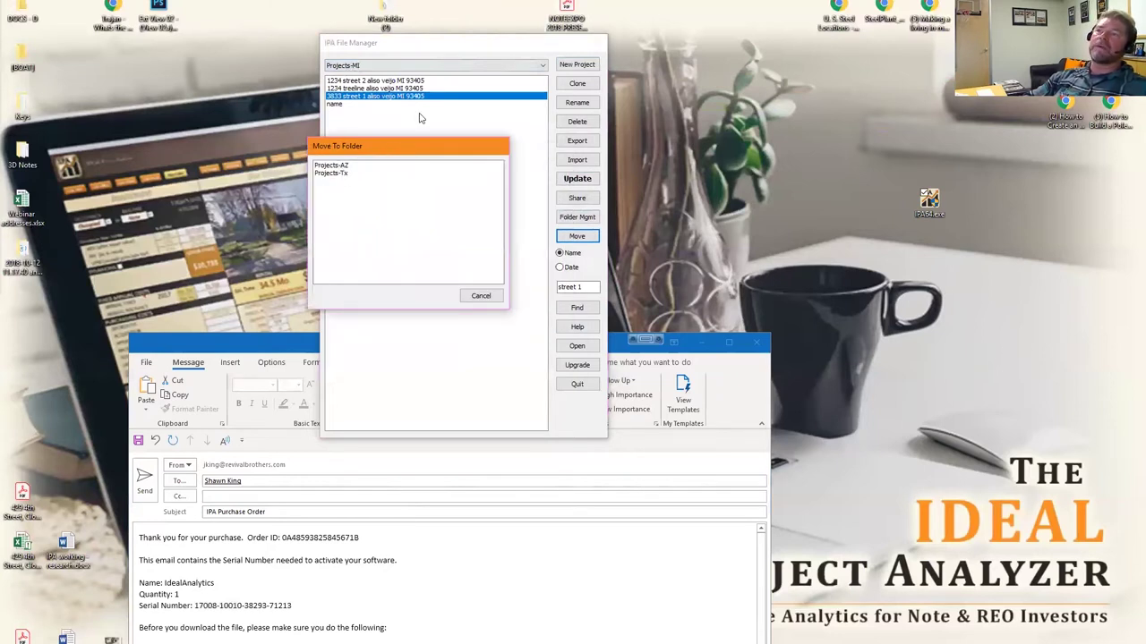
pyautogui.doubleClick(341, 173)
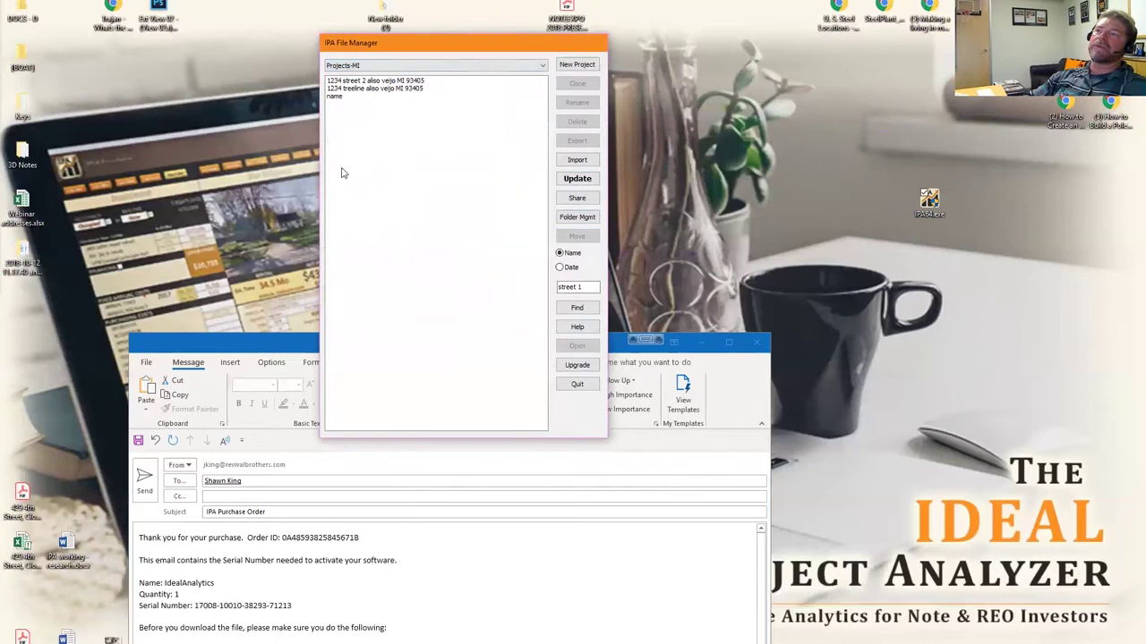
# Check the Projects-Tx contents and select the old search text for replacement.
pyautogui.click(412, 66)
pyautogui.click(386, 85)
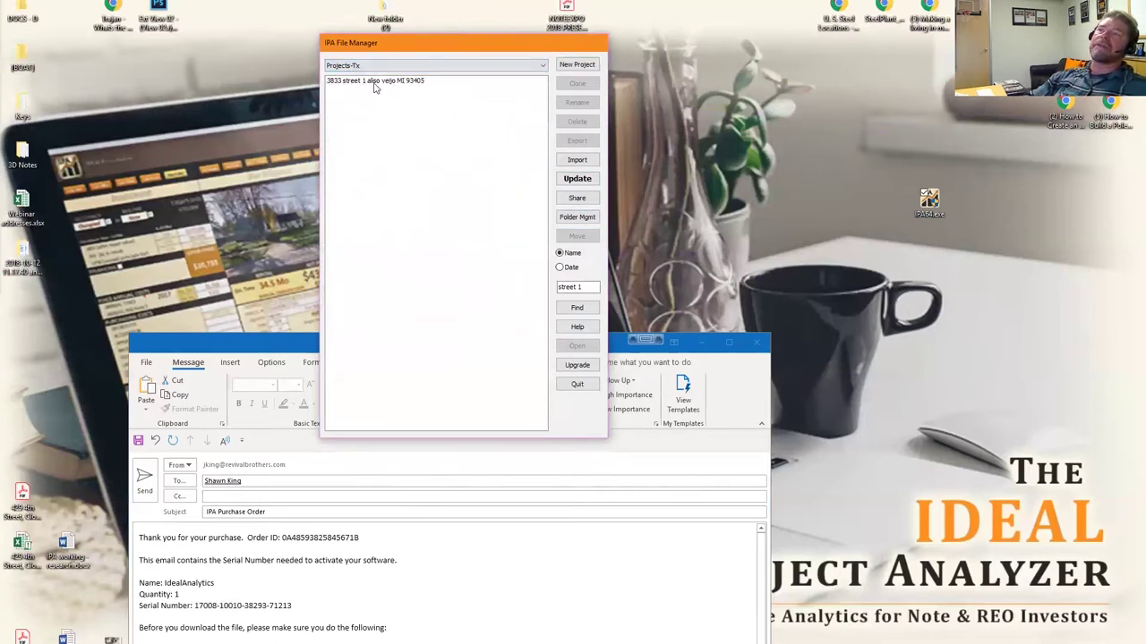
pyautogui.scroll(1, 422, 72)
pyautogui.moveTo(578, 288); pyautogui.dragTo(510, 282)
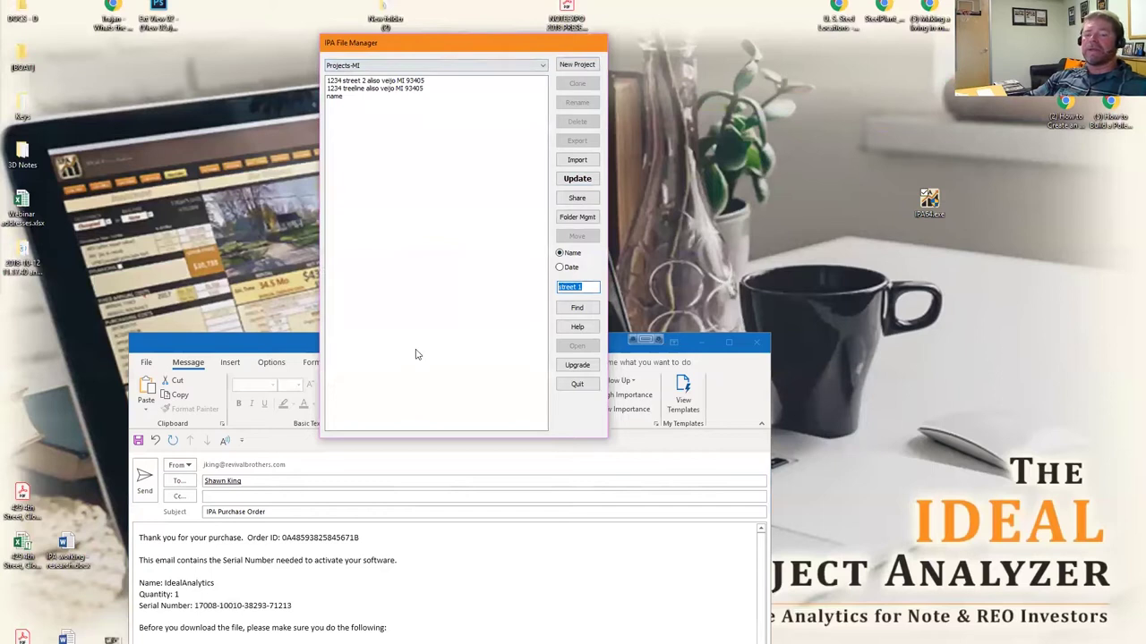
# Find project names containing '1234', locating 1234 treeline and 1234 street 2.
pyautogui.write('12')
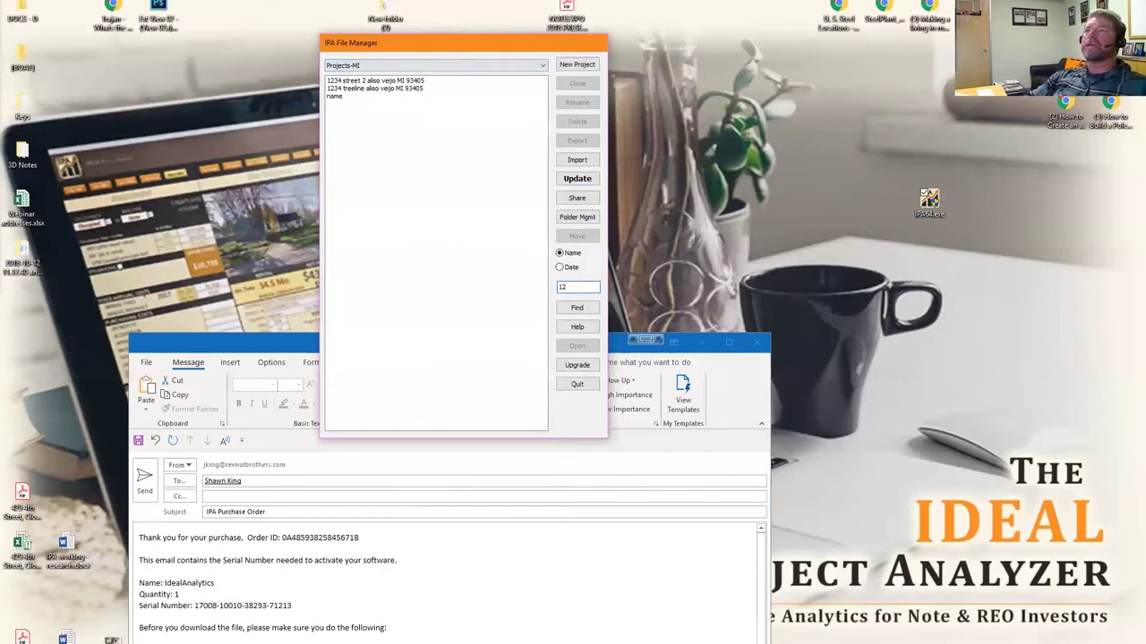
pyautogui.write('34')
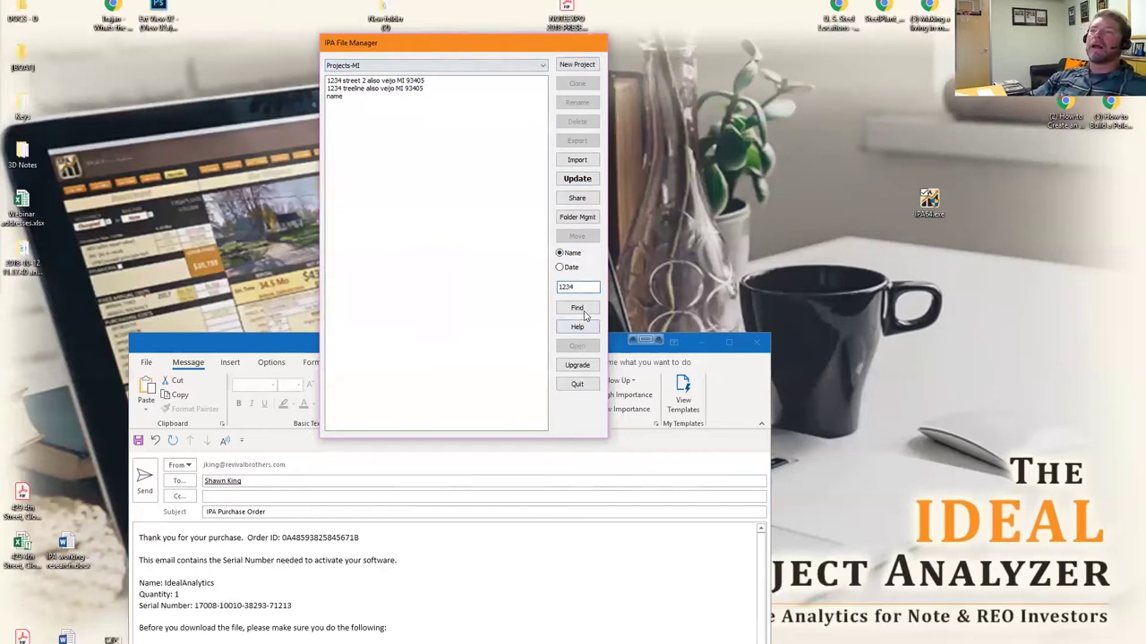
pyautogui.click(578, 308)
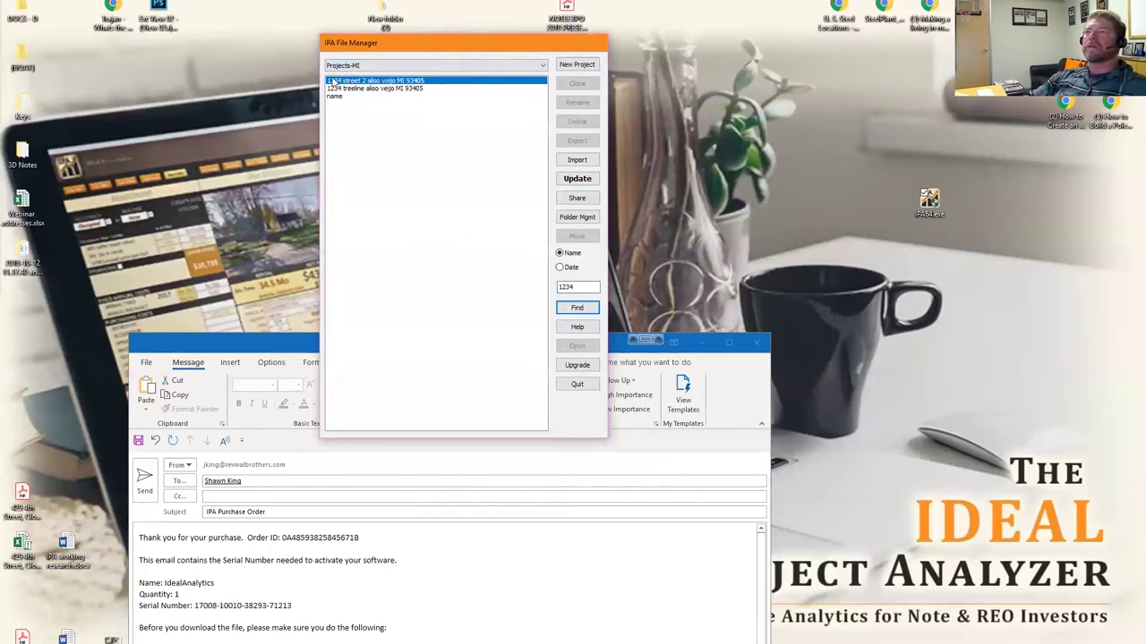
pyautogui.click(342, 89)
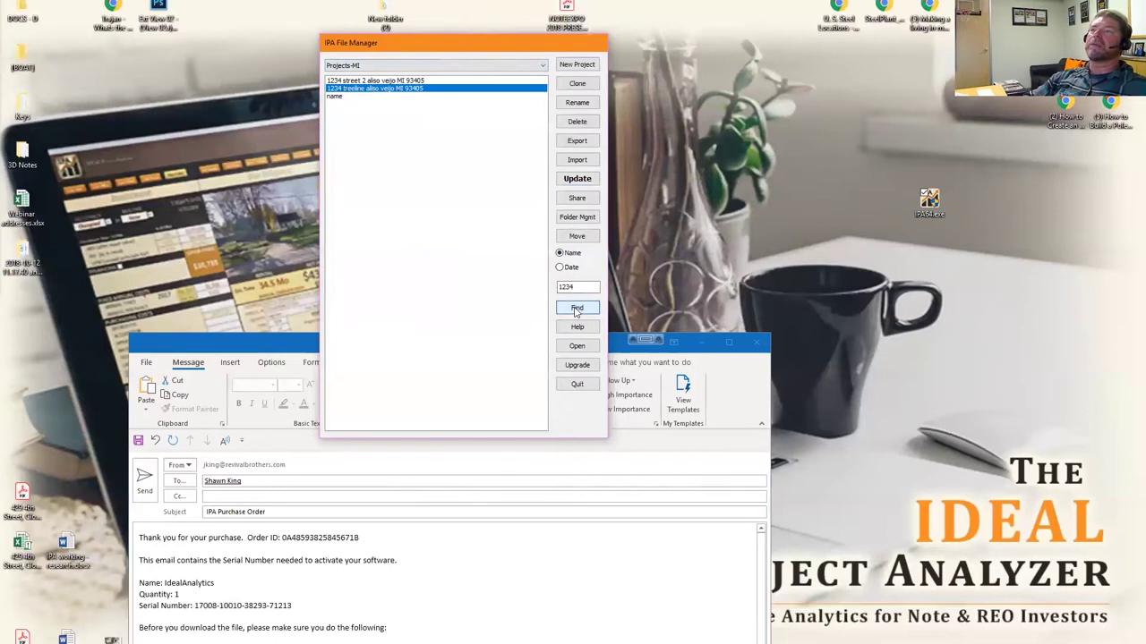
pyautogui.press('Return')
pyautogui.click(672, 321)
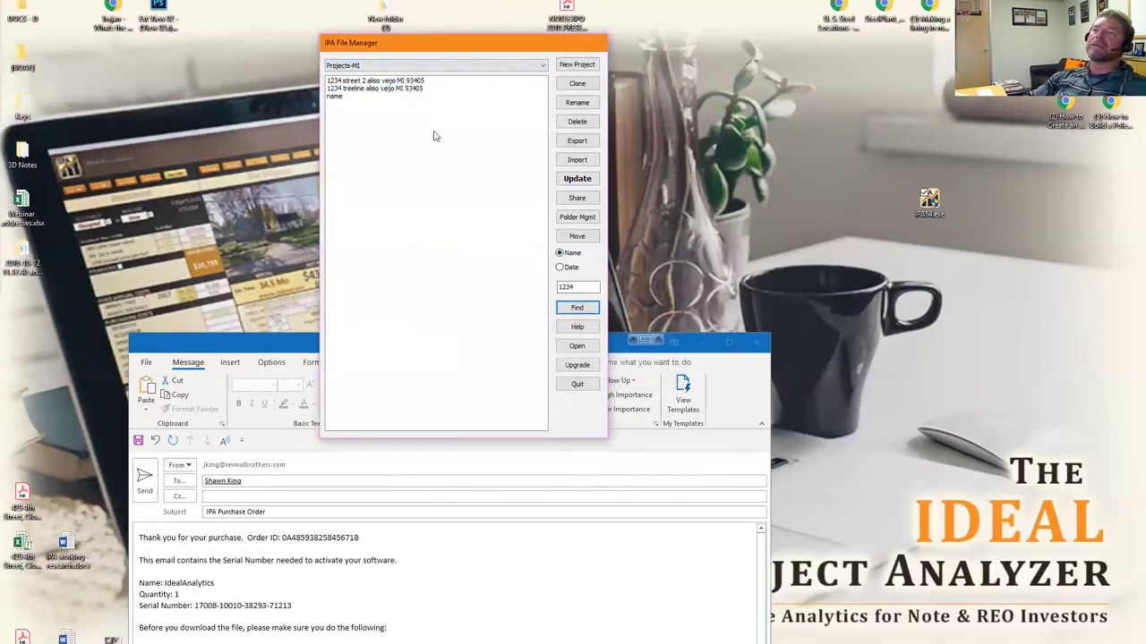
pyautogui.click(329, 81)
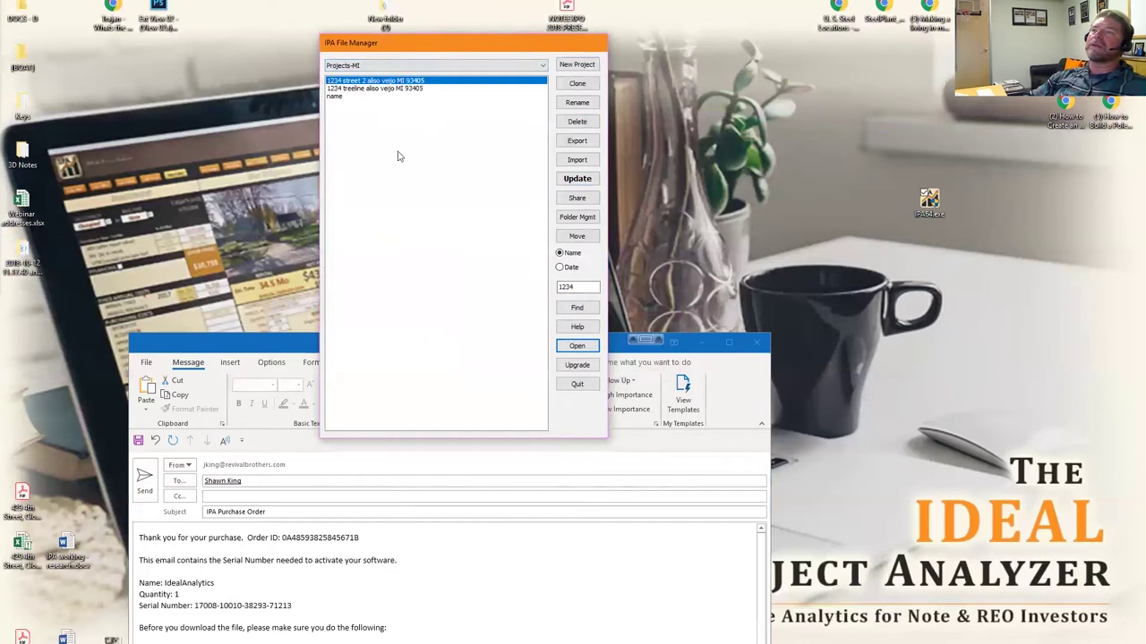
pyautogui.click(577, 307)
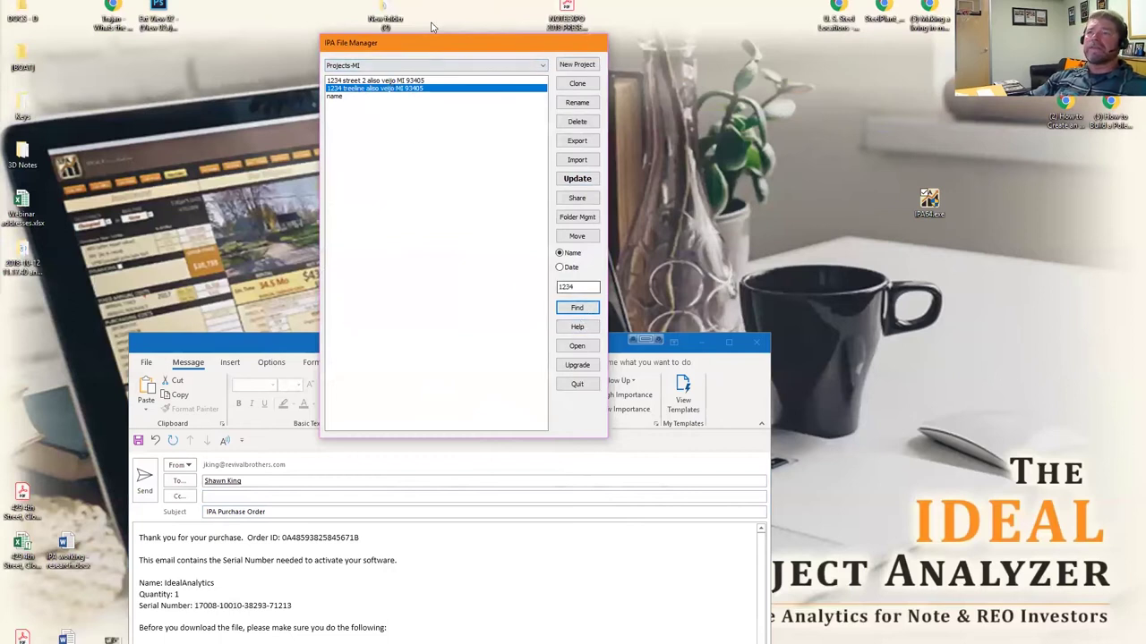
pyautogui.click(580, 328)
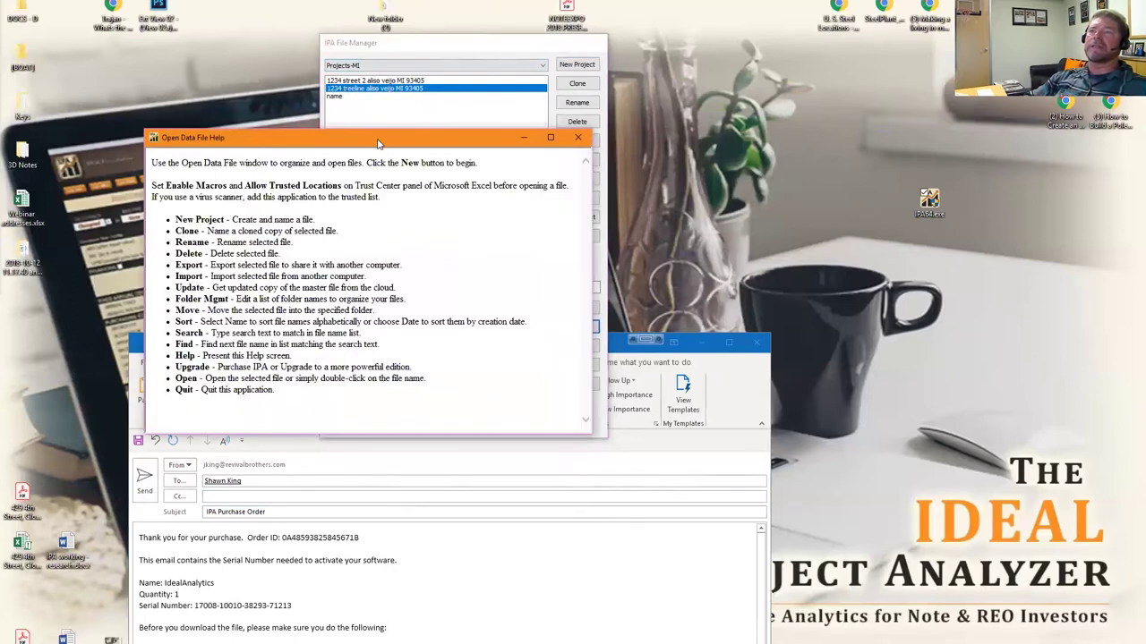
pyautogui.moveTo(377, 143); pyautogui.dragTo(846, 48)
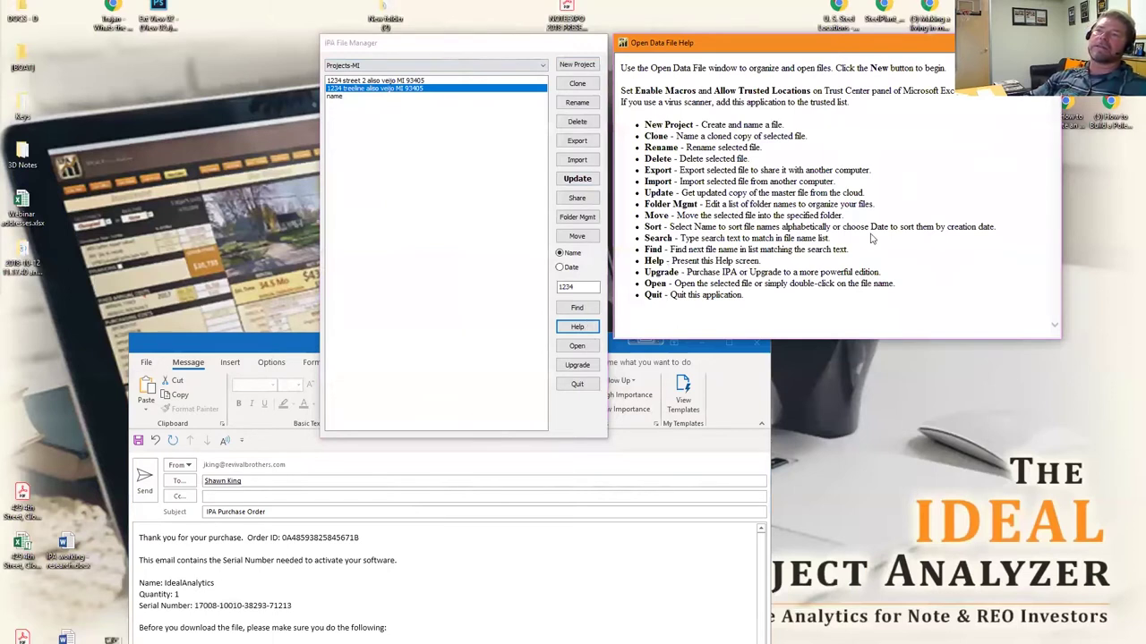
pyautogui.click(376, 80)
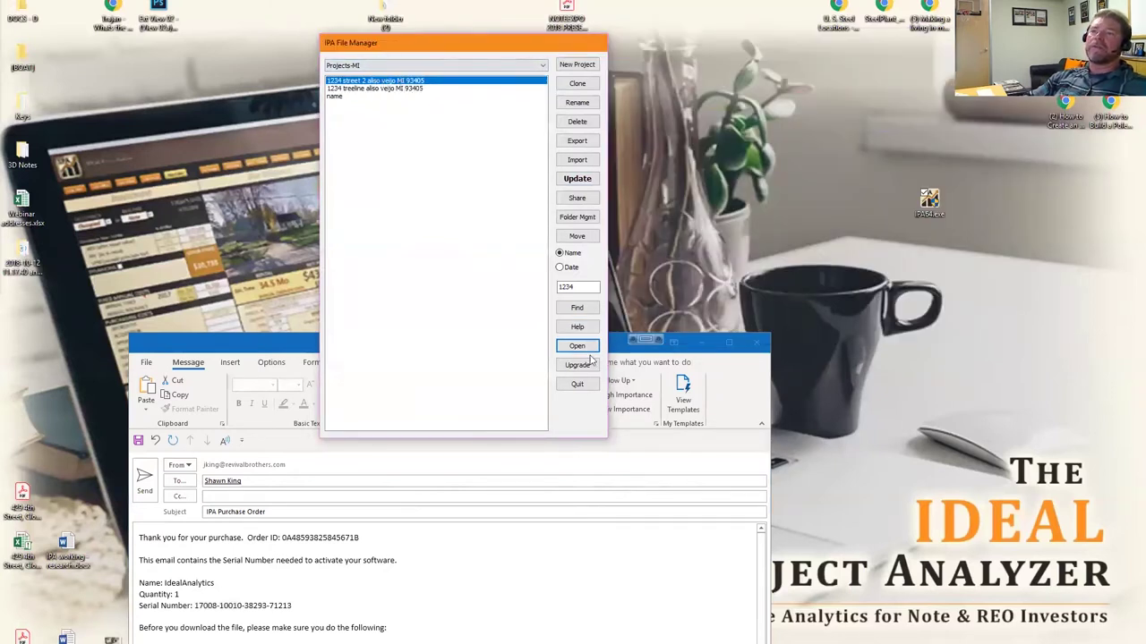
pyautogui.click(573, 347)
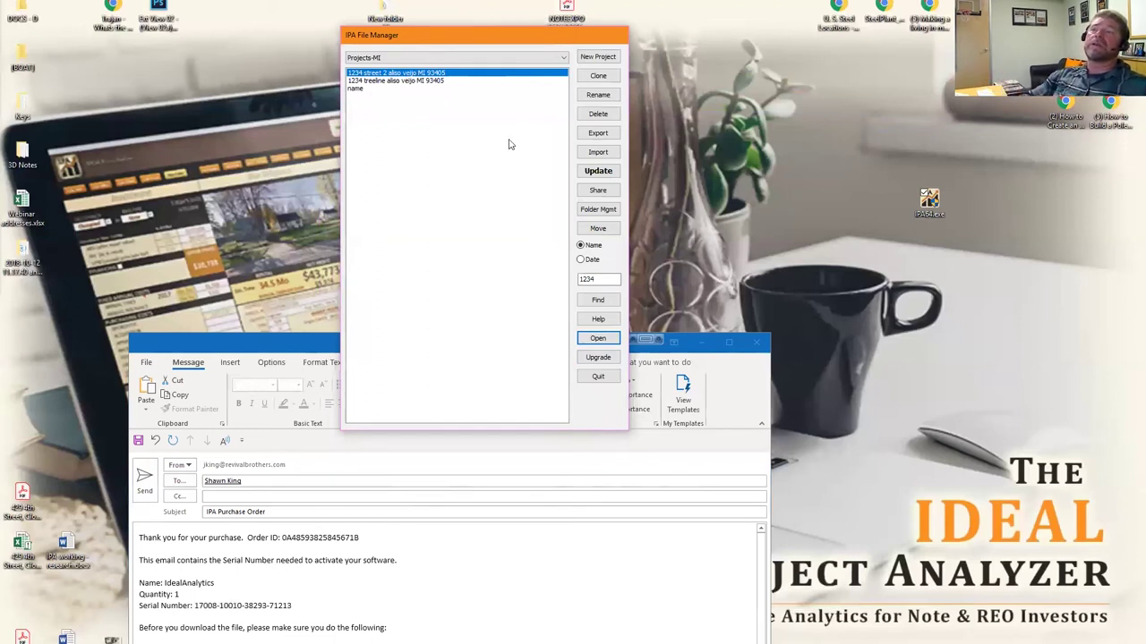
pyautogui.moveTo(499, 36); pyautogui.dragTo(512, 27)
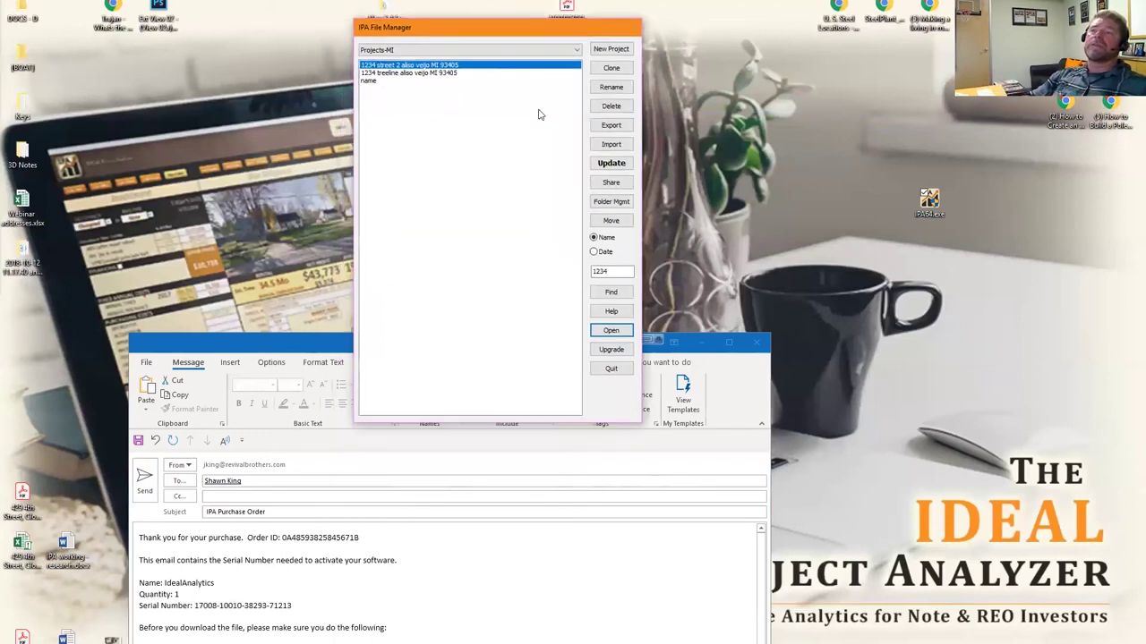
pyautogui.click(628, 333)
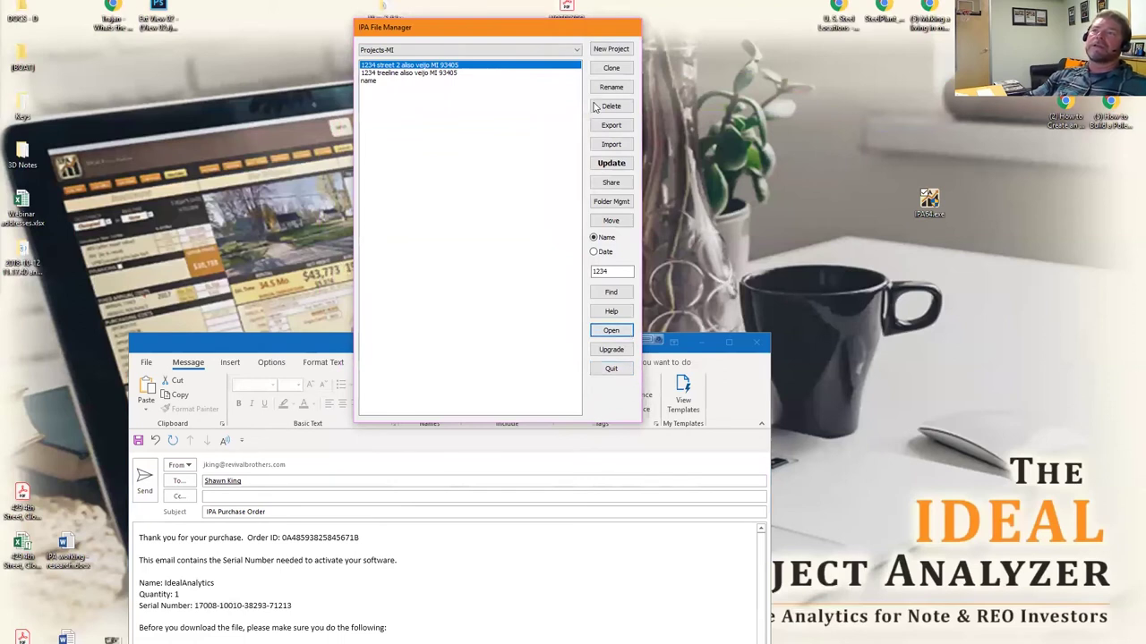
pyautogui.moveTo(525, 25); pyautogui.dragTo(637, 0)
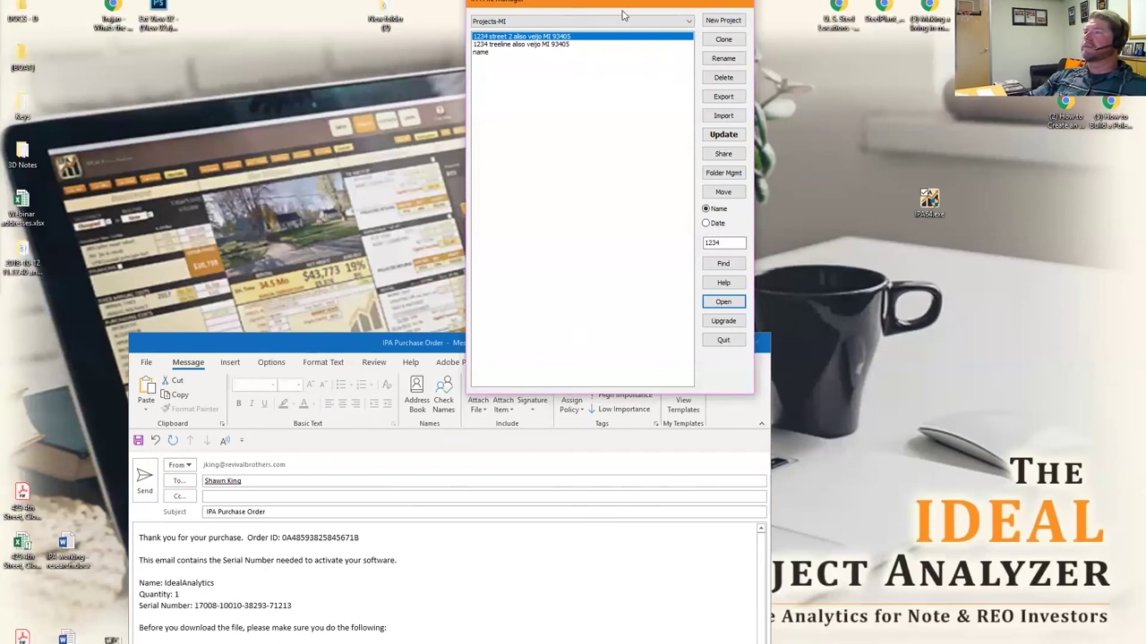
pyautogui.click(870, 278)
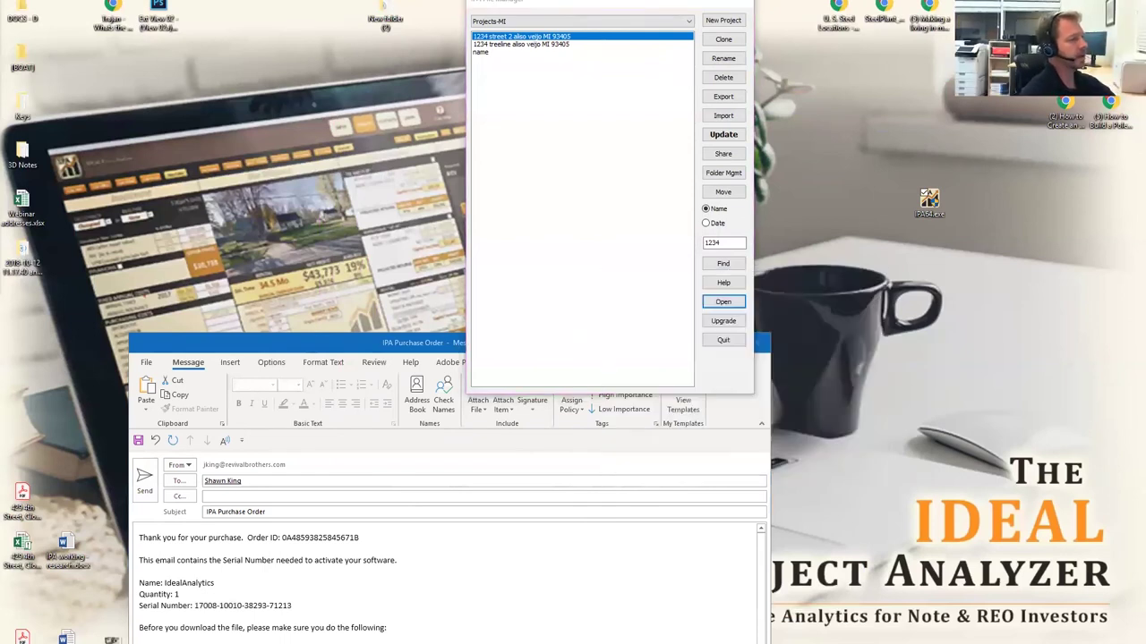